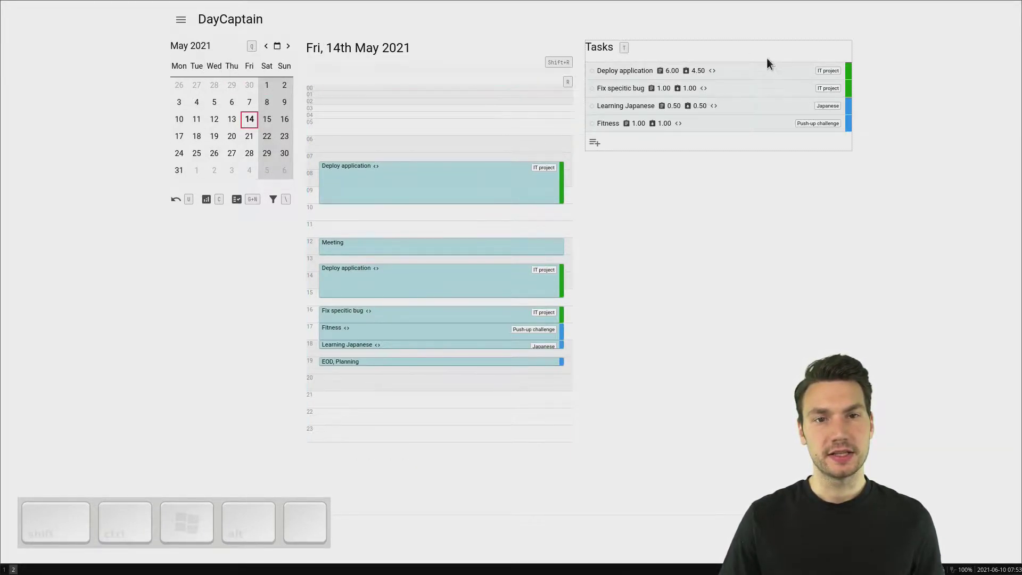
Shift the focus between the task list, the day schedule, the all-day area and the month calendar, ending on the calendar
key("t")
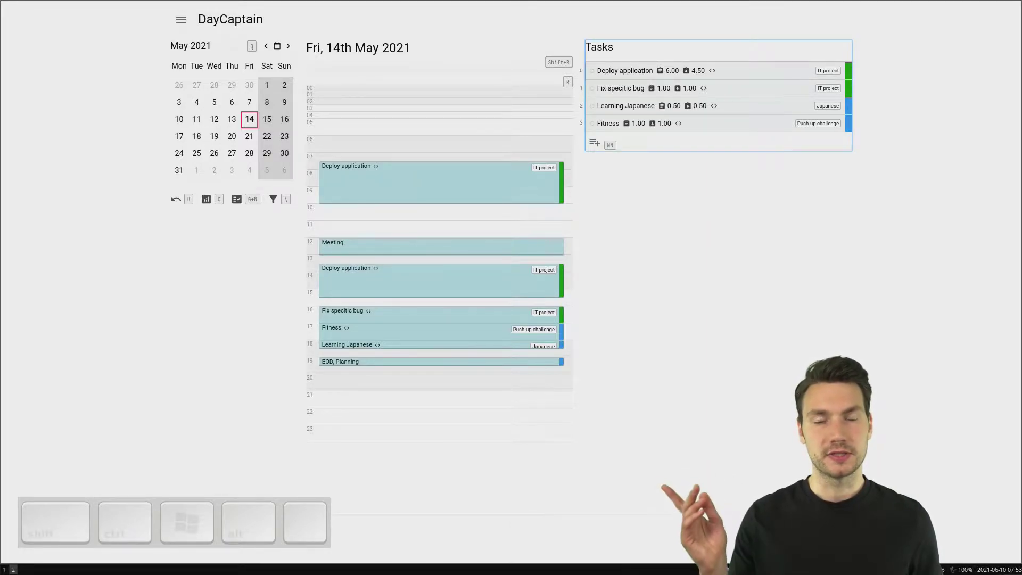
key("r")
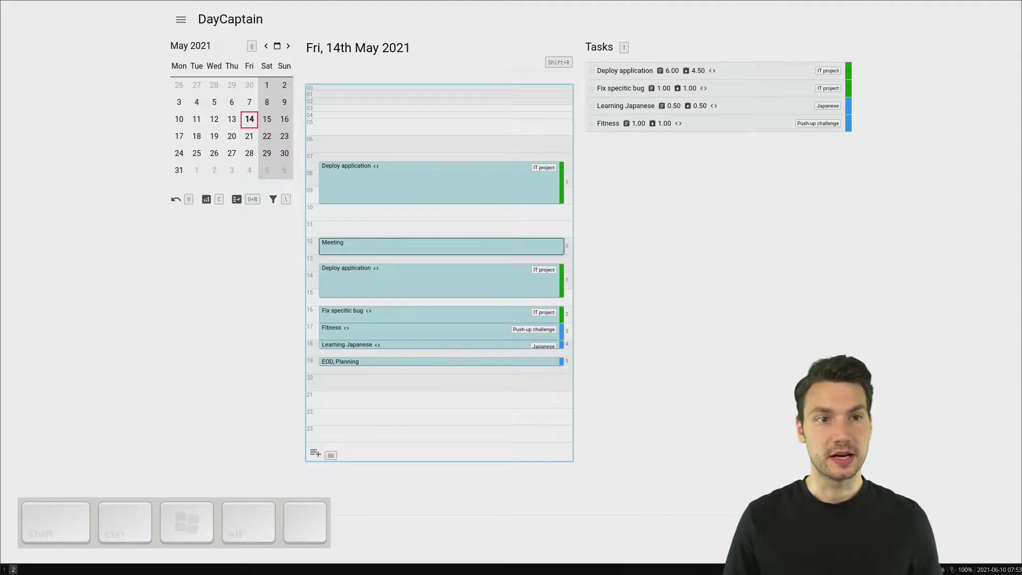
key("shift+r")
key("q")
key("r")
key("t")
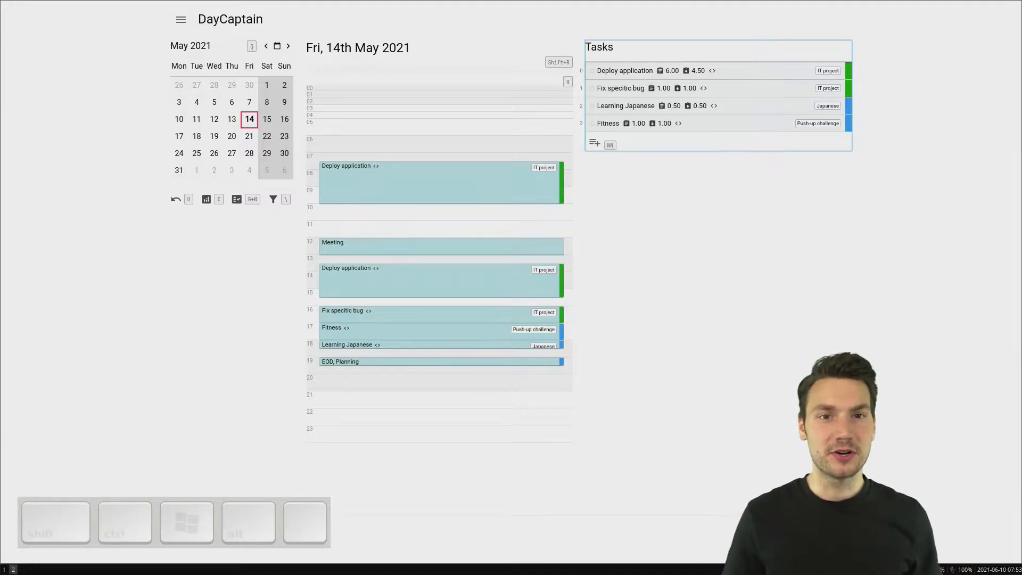
key("q")
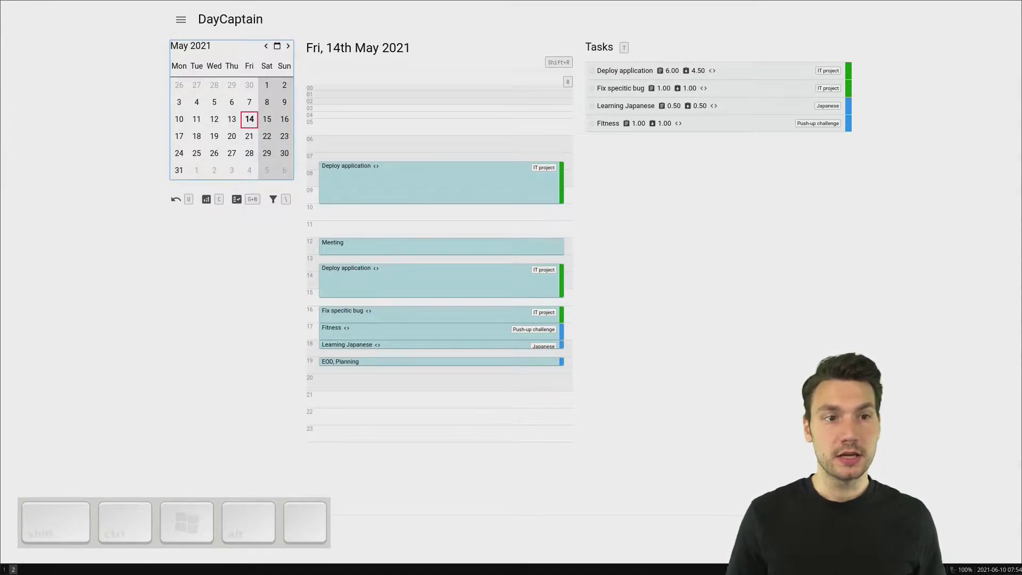
Move the calendar's selected date by single days and whole weeks in each direction, returning to 14 May 2021
key("h")
key("l")
key("l")
key("h")
key("k")
key("j")
key("j")
key("k")
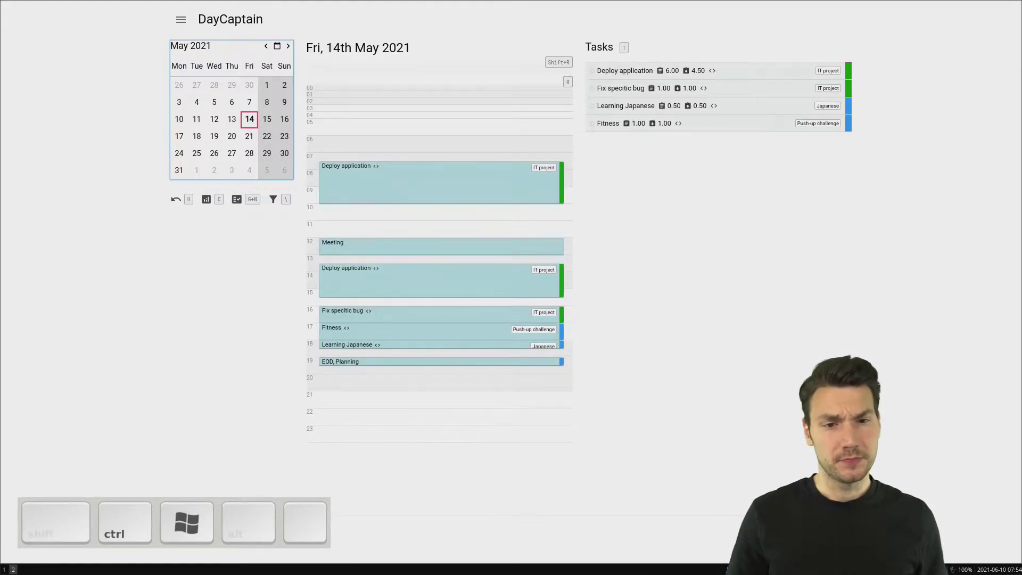
Switch to Keyboard Simulator and apply the green Accent swatch to the four arrow keys
key("ctrl+super+Right")
key("ctrl+super")
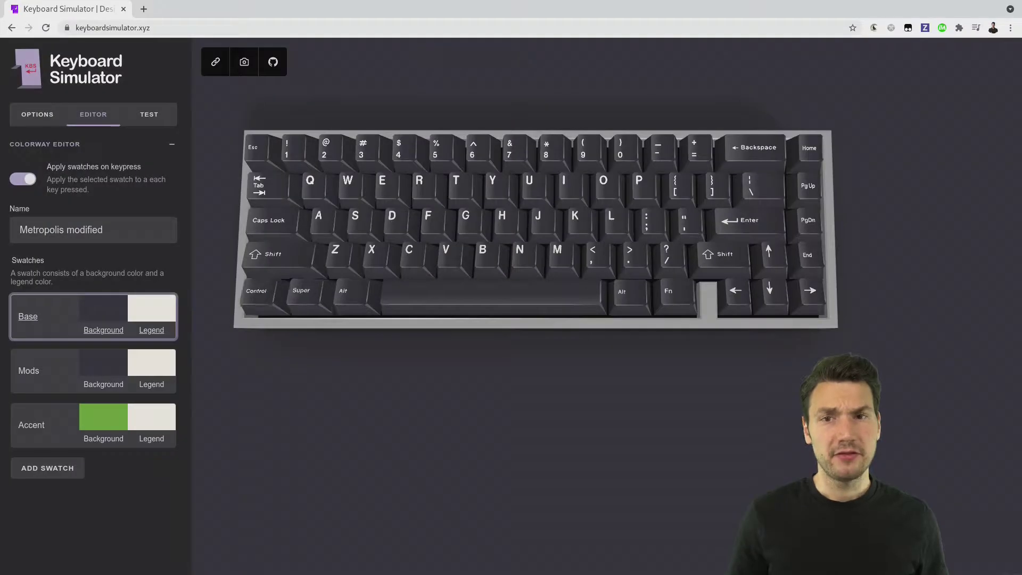
left_click(62, 431)
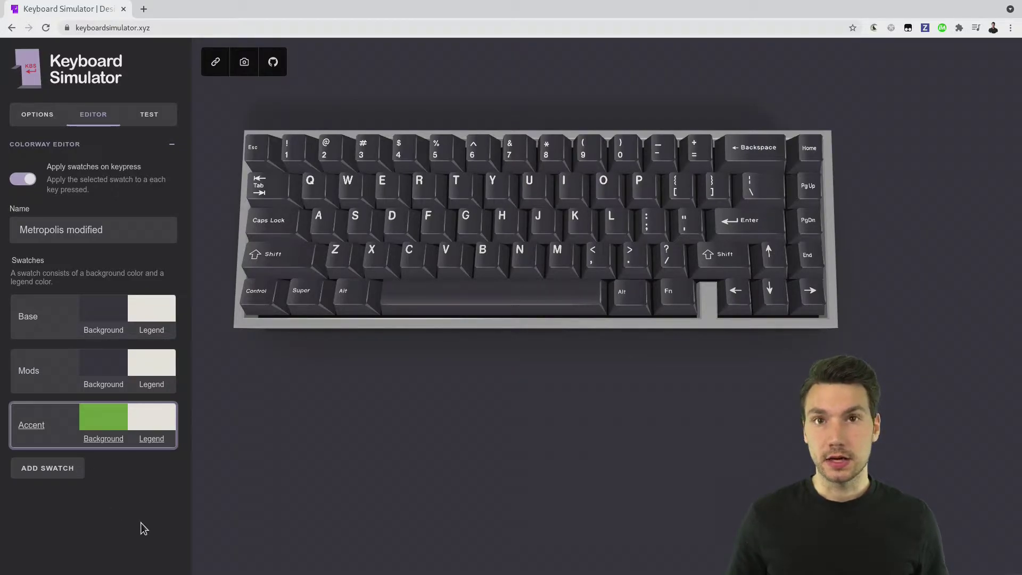
key("Left")
key("Down")
key("Up")
key("Right")
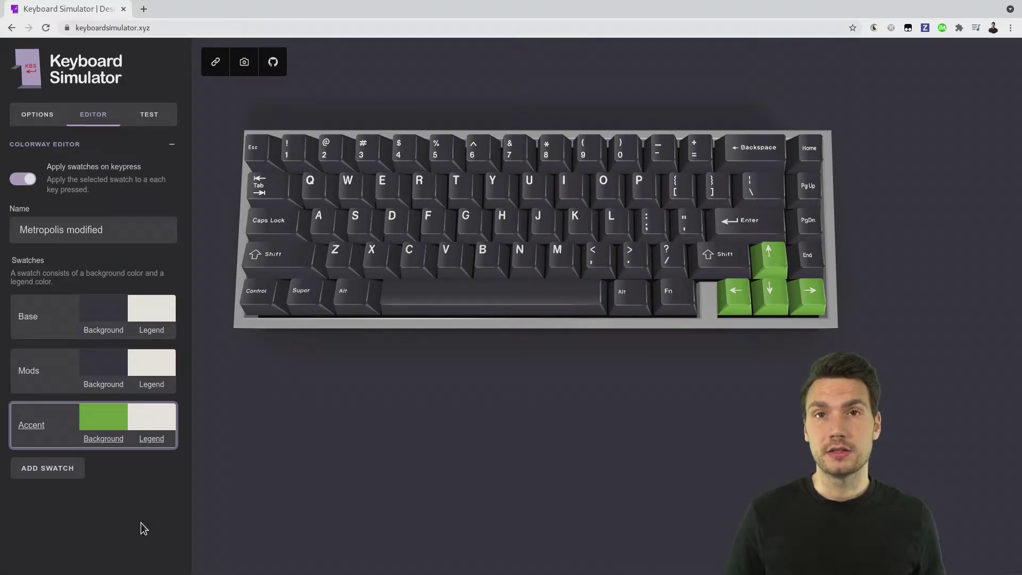
Apply the Accent swatch to the H, J, K and L keys of the keyboard model
key("h")
key("j")
key("k")
key("l")
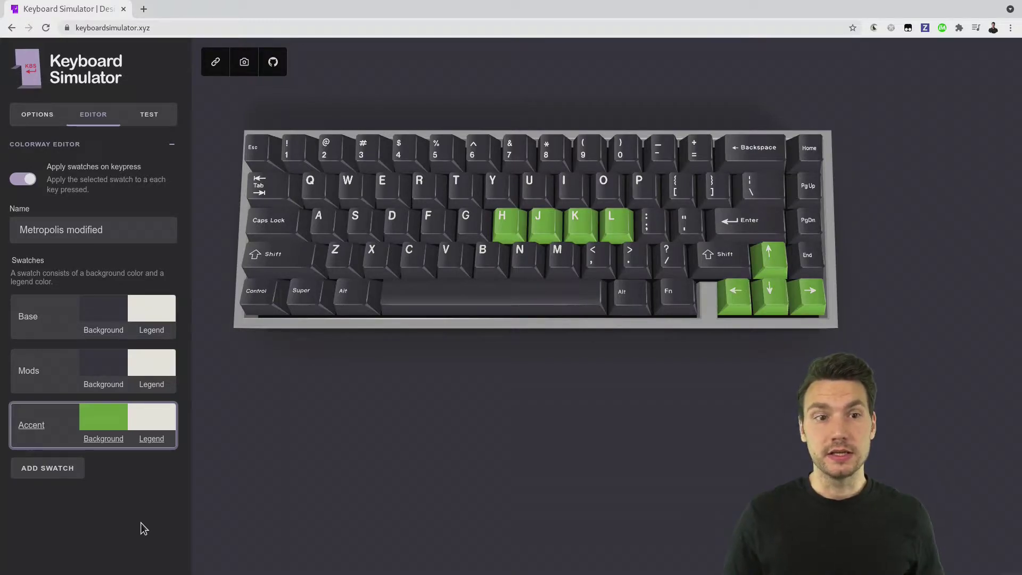
Apply the Accent swatch to the Control, Alt, E and D keys of the keyboard model
key("ctrl")
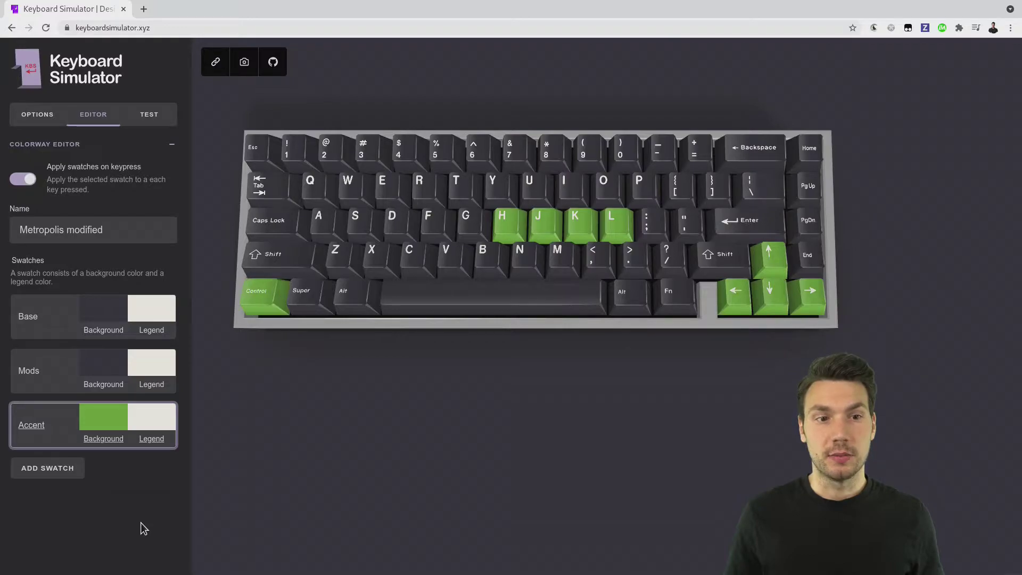
key("alt")
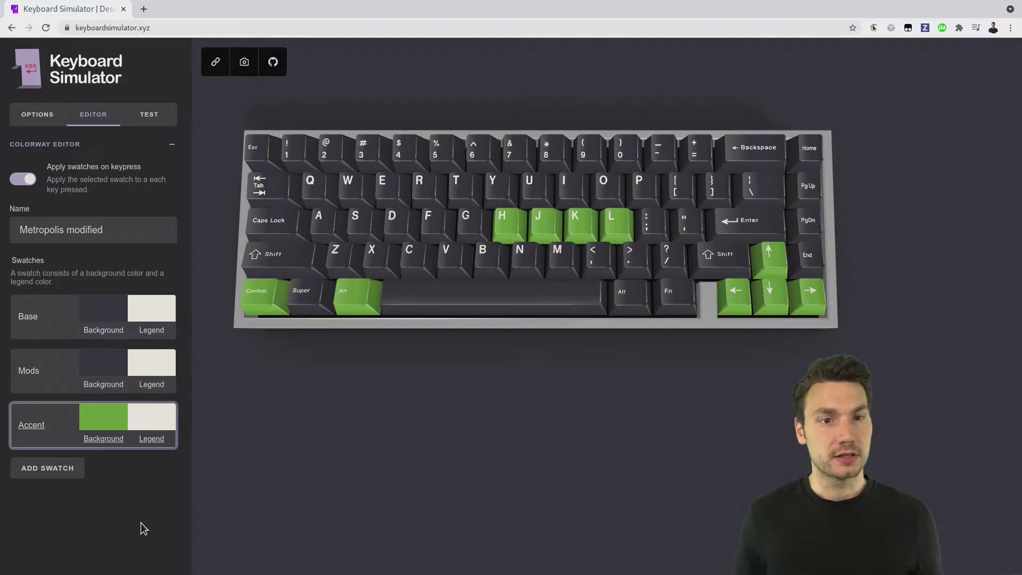
key("e")
key("d")
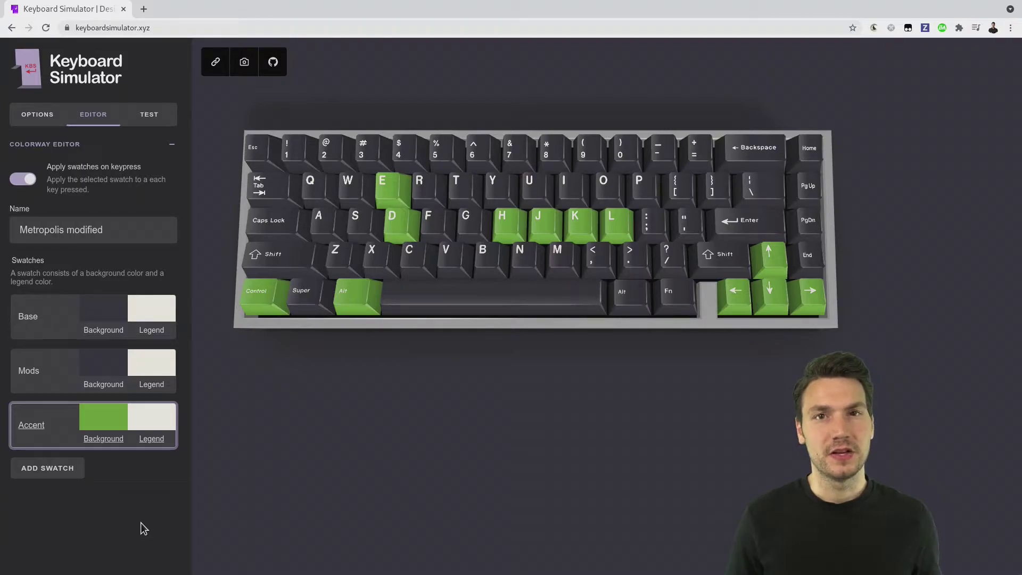
Switch back to DayCaptain and move the focus to the task list and on to the day schedule
key("super+2")
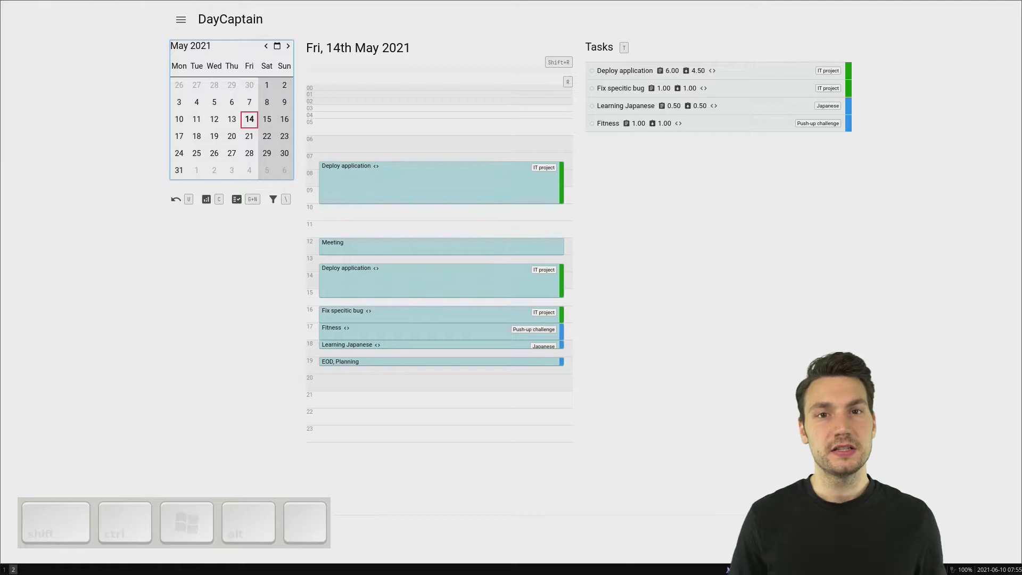
key("t")
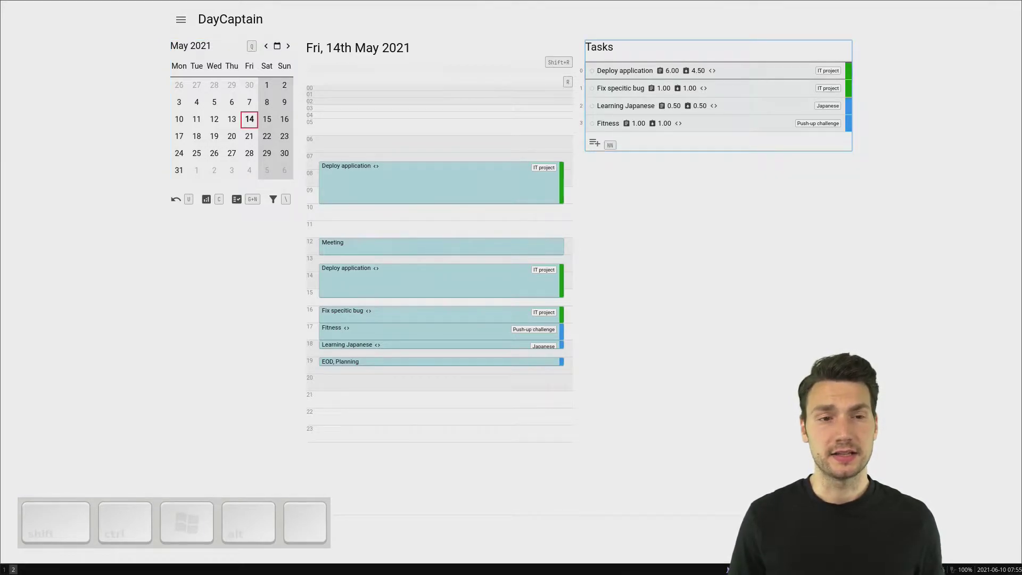
key("r")
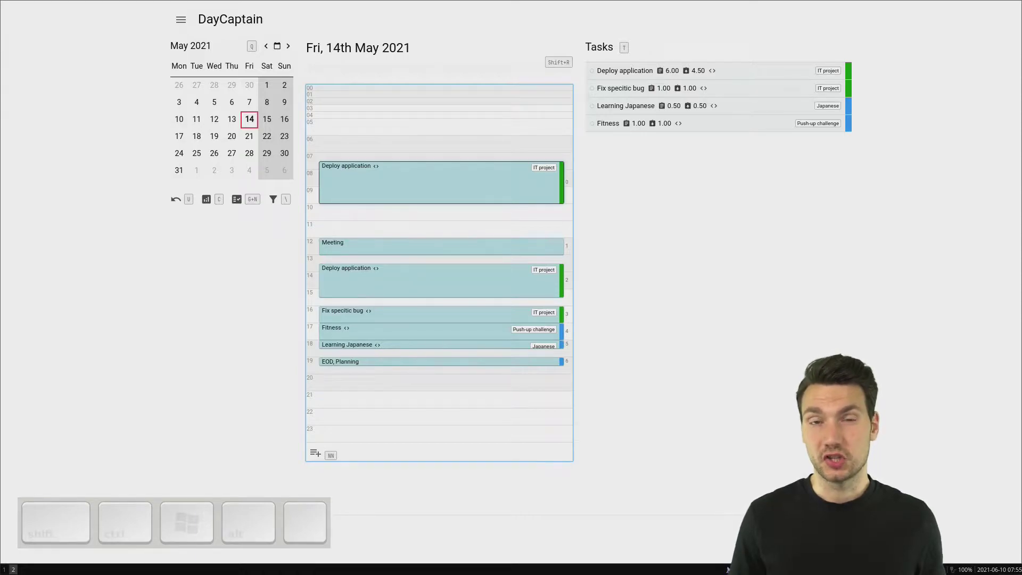
key("alt+k")
key("shift+alt+j")
key("shift+alt+k")
key("shift+alt+k")
key("Escape")
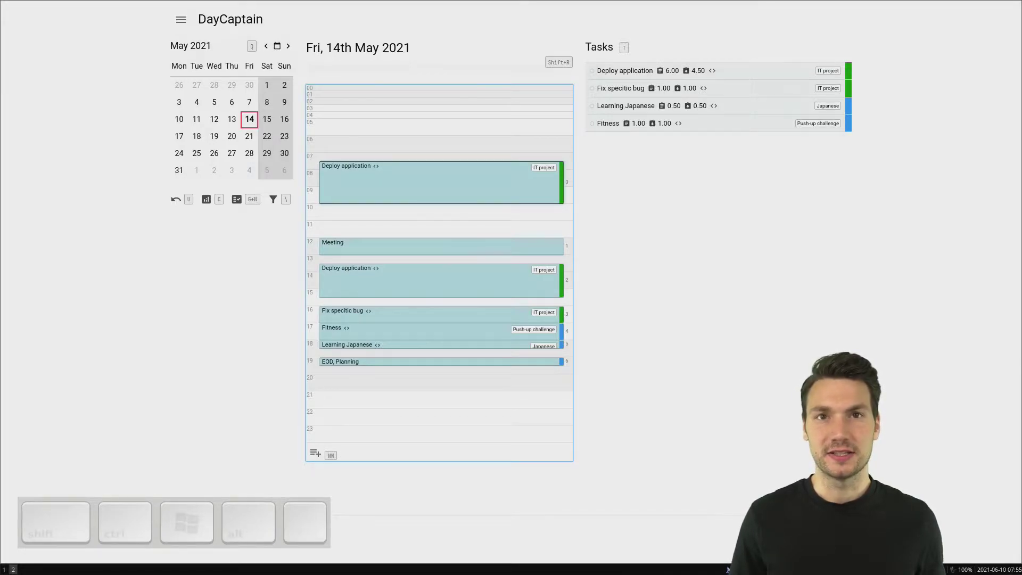
Go to Saturday, 15 May 2021 in the calendar and add a task titled "Sports" to that day
key("q")
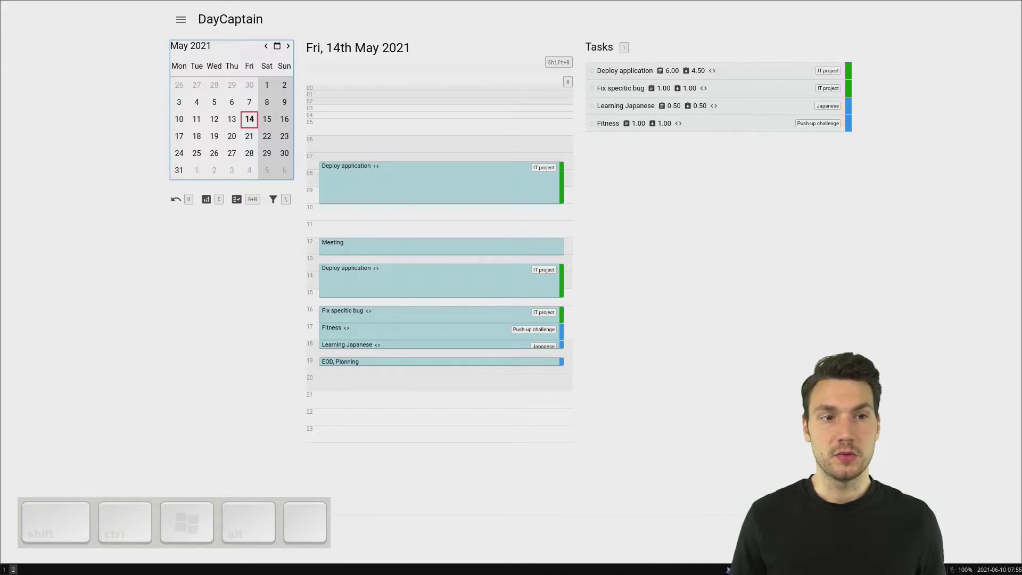
key("l")
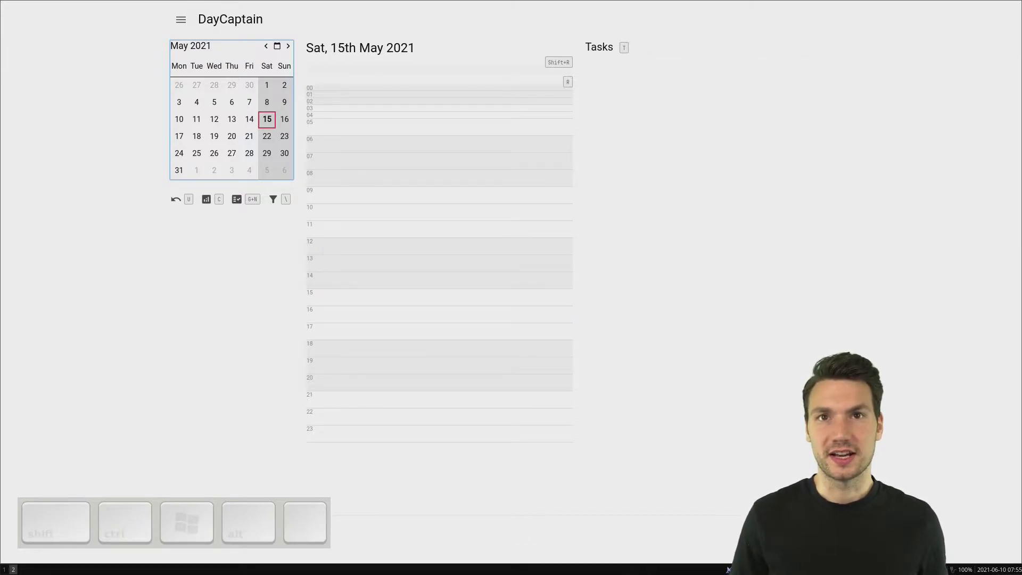
key("t")
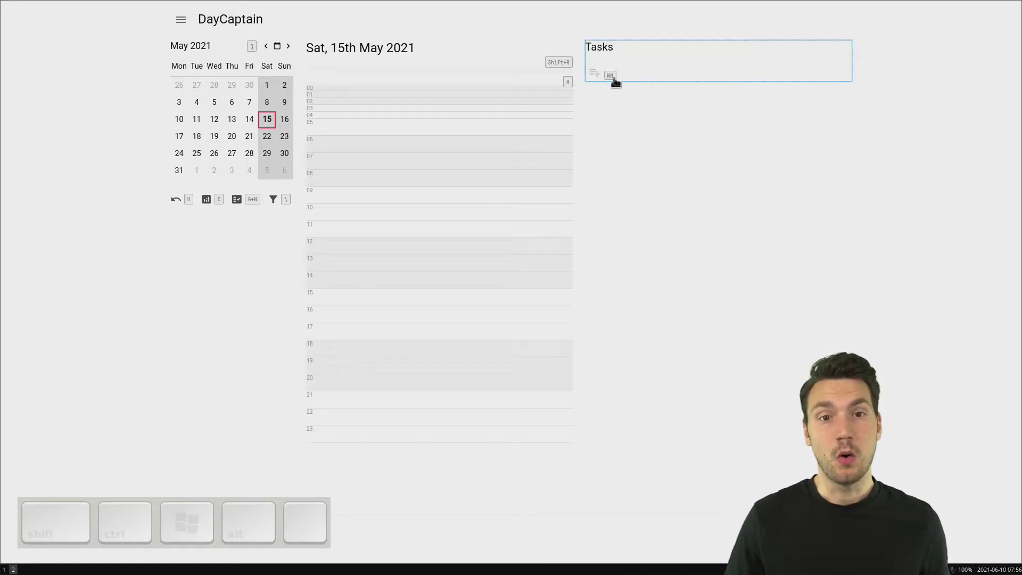
key("n")
key("n")
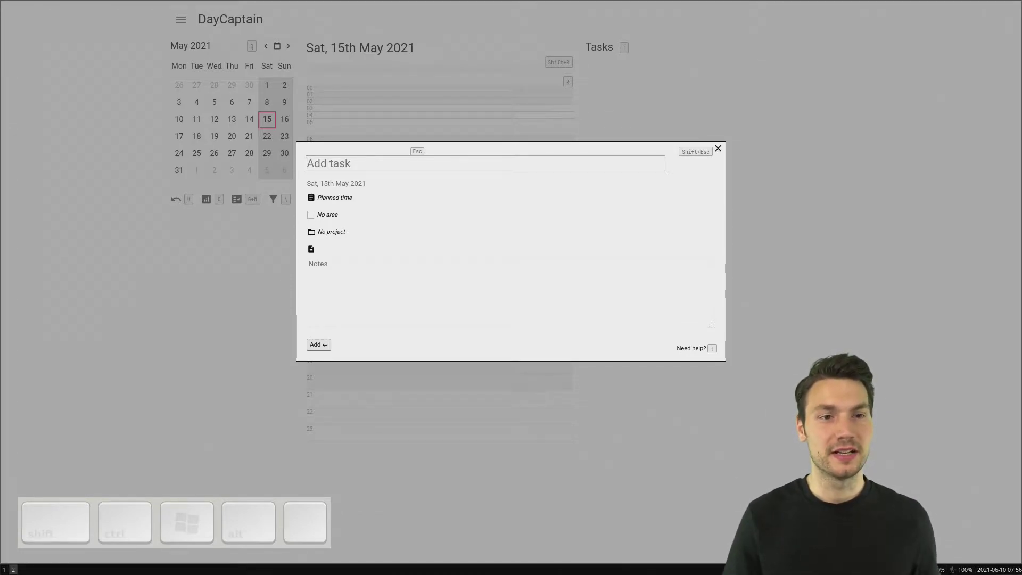
type("Sports")
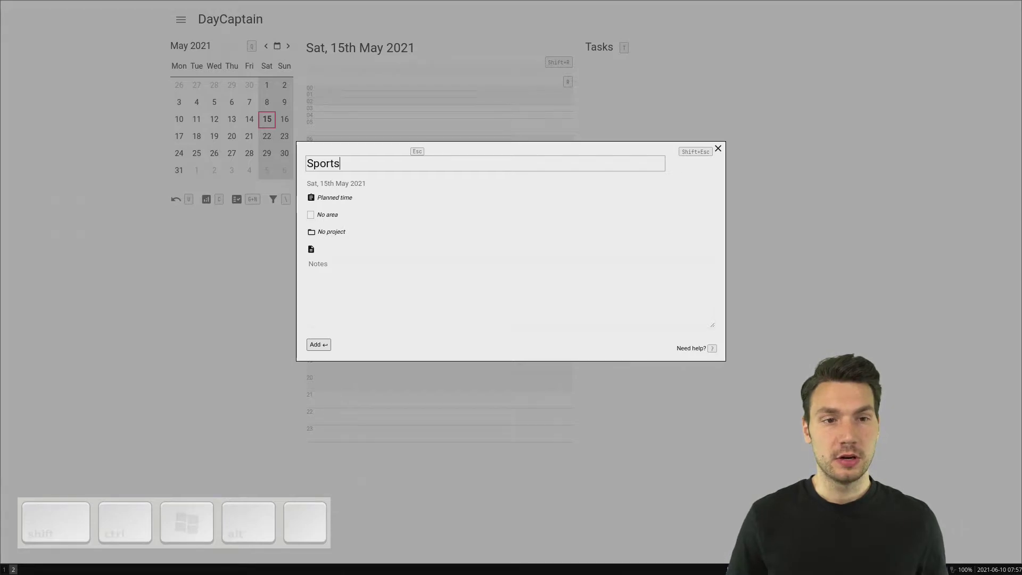
key("Return")
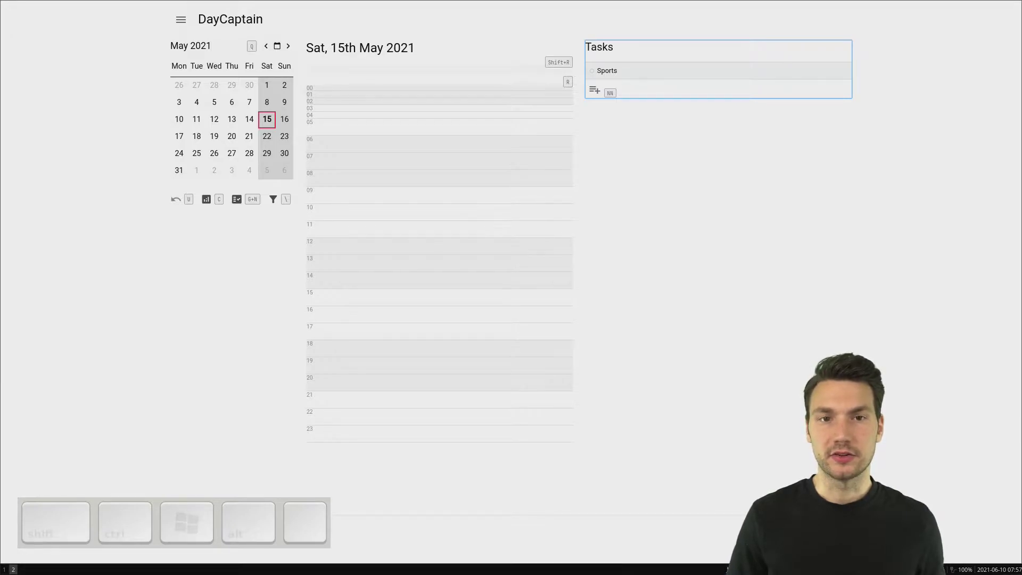
Start another task for 15 May titled "Working on project" and assign it to the IT area
key("n")
key("n")
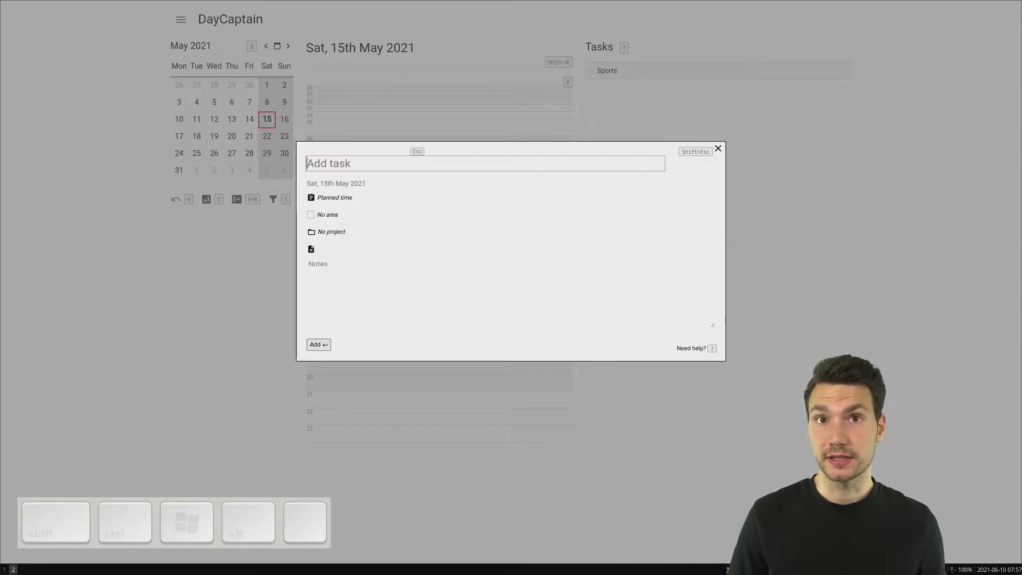
type("Hello world")
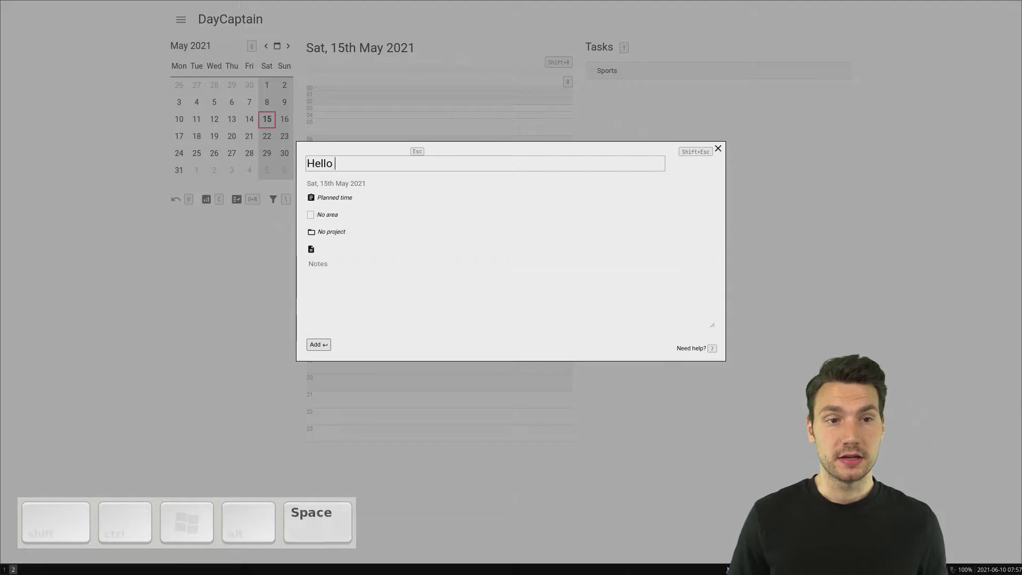
key("ctrl+BackSpace")
key("ctrl+BackSpace")
type("Working on project")
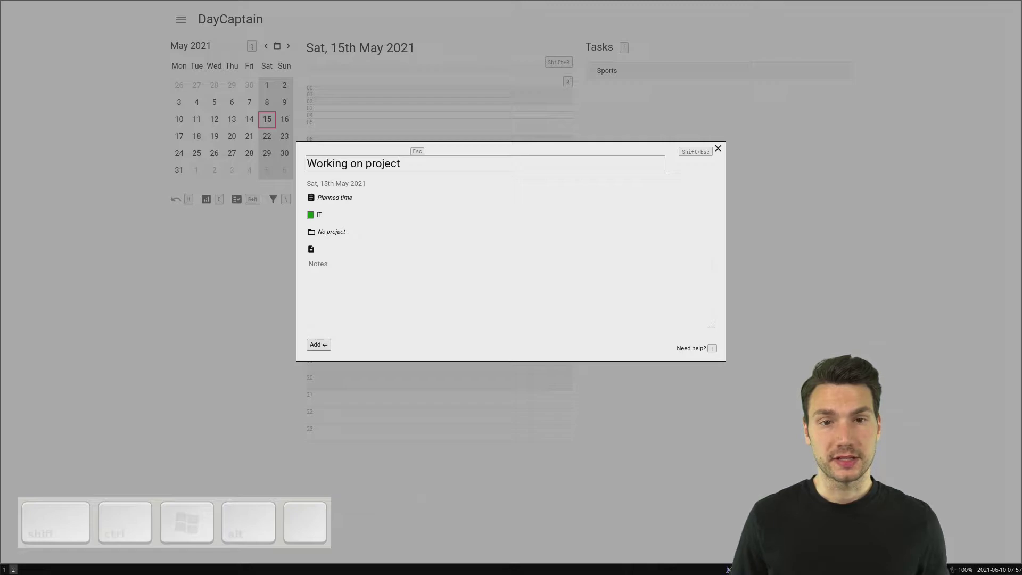
Clear the area of the "Working on project" task and add the task to the list
key("Escape")
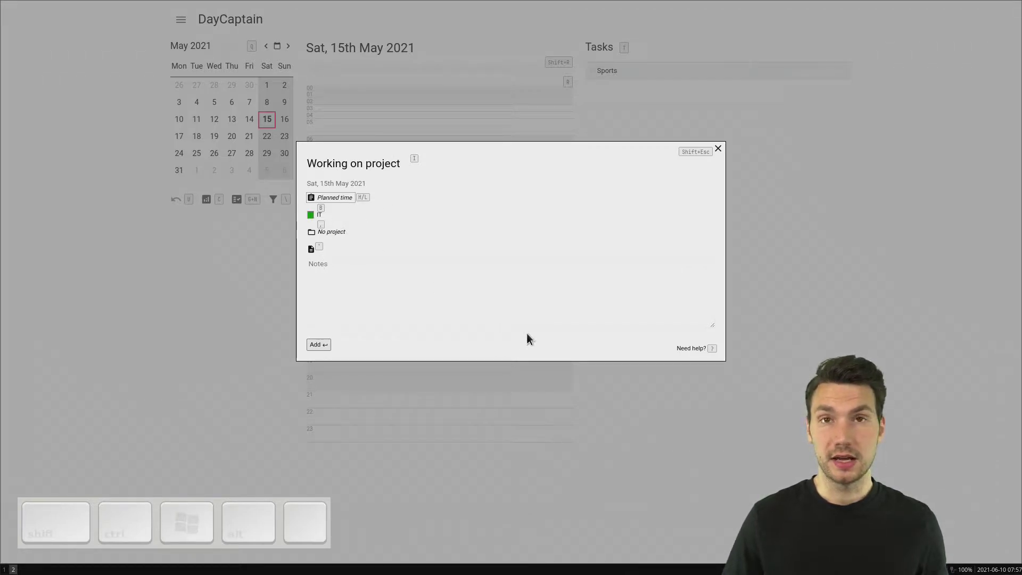
key("b")
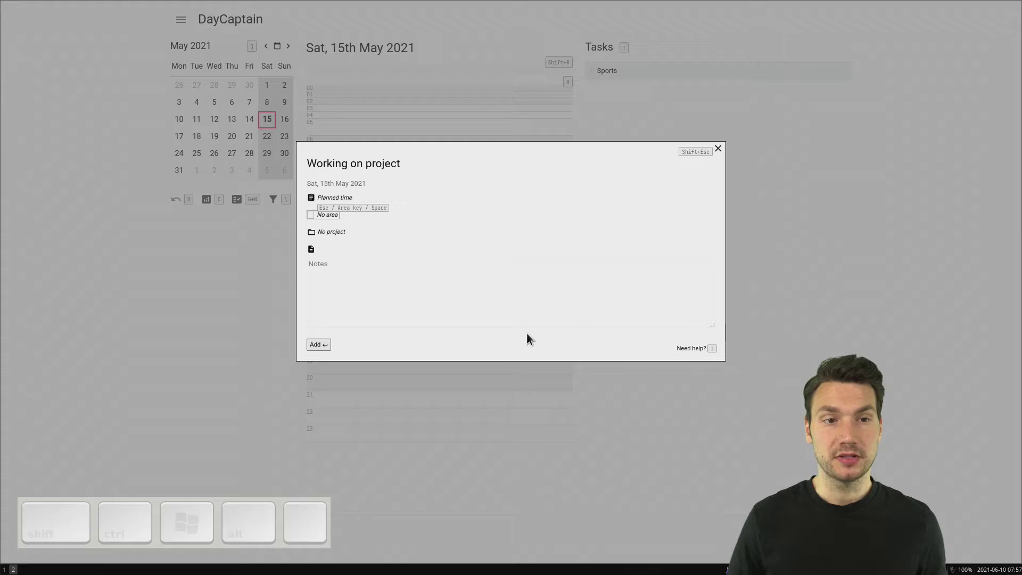
key("Escape")
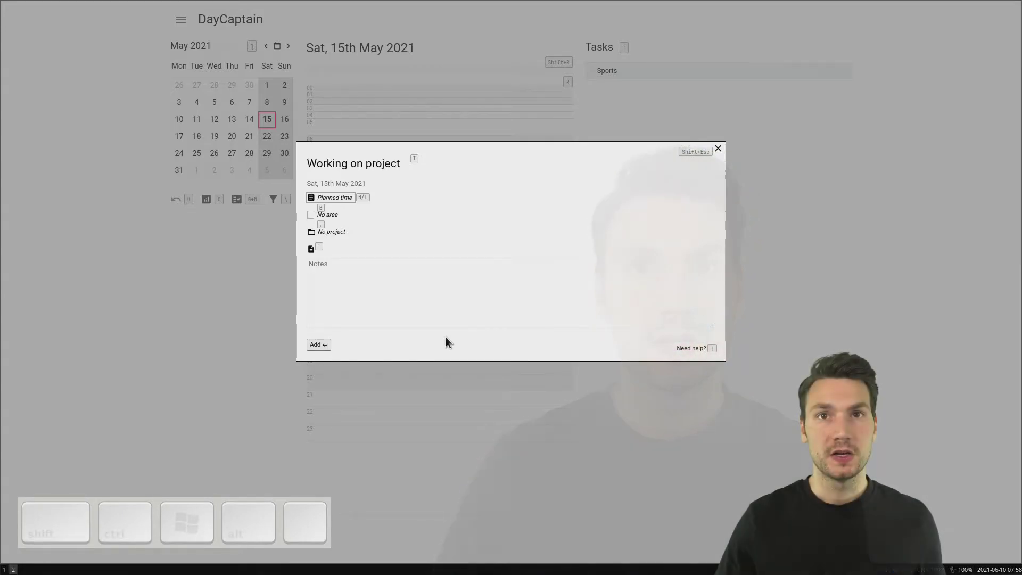
key("Return")
Add a third task titled "Do something else" to the 15 May task list
key("n")
key("n")
type("Do something else")
key("Return")
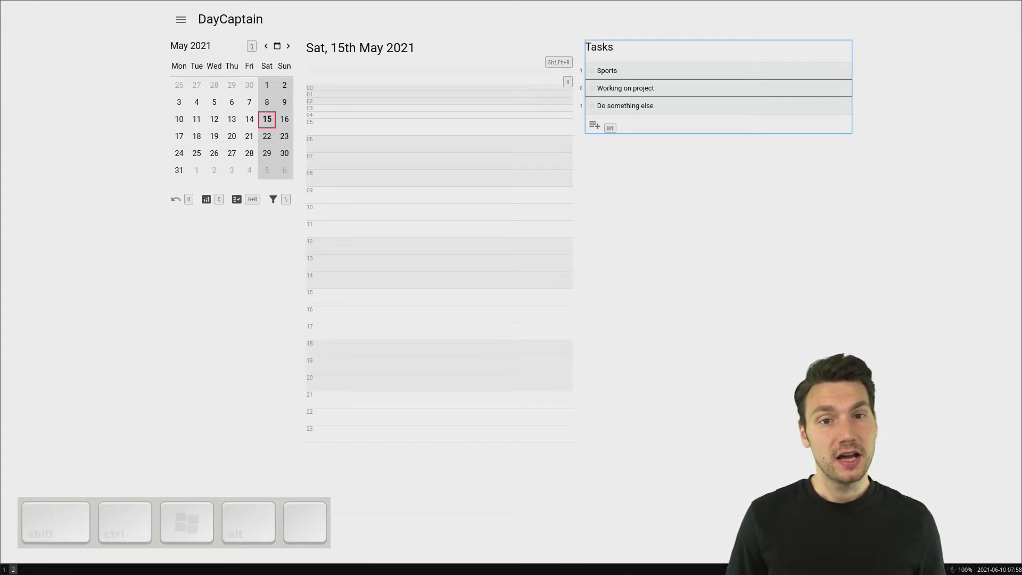
Step the selection up and down through the 15 May tasks one at a time, ending on "Sports"
key("k")
key("j")
key("j")
key("k")
key("k")
key("j")
key("j")
key("k")
key("k")
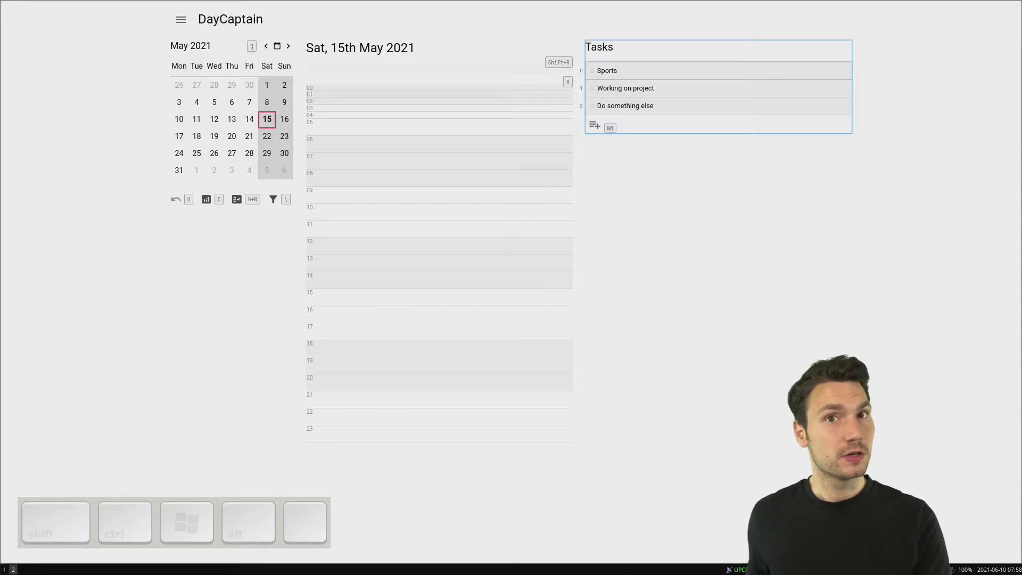
key("j")
key("k")
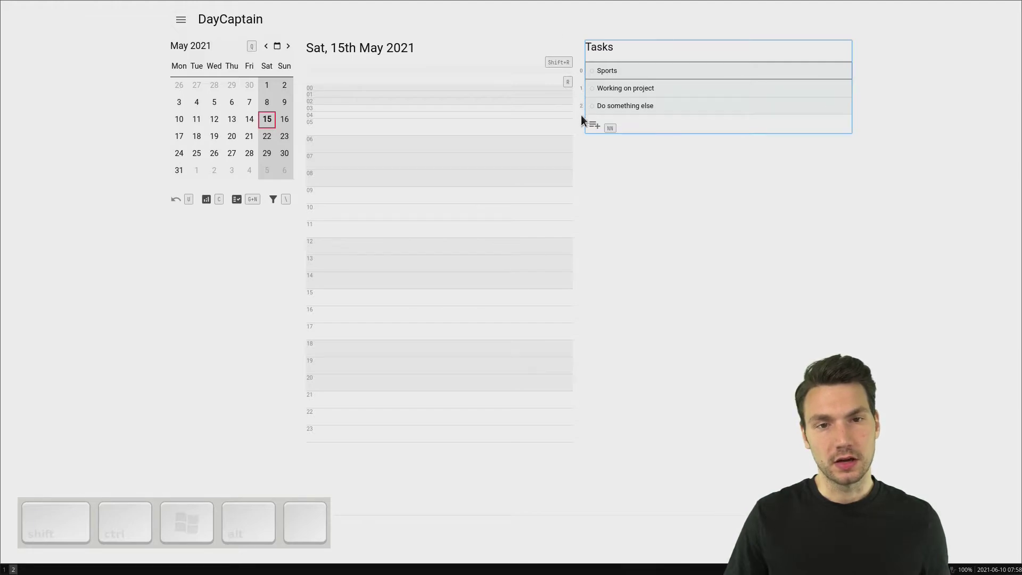
key("j")
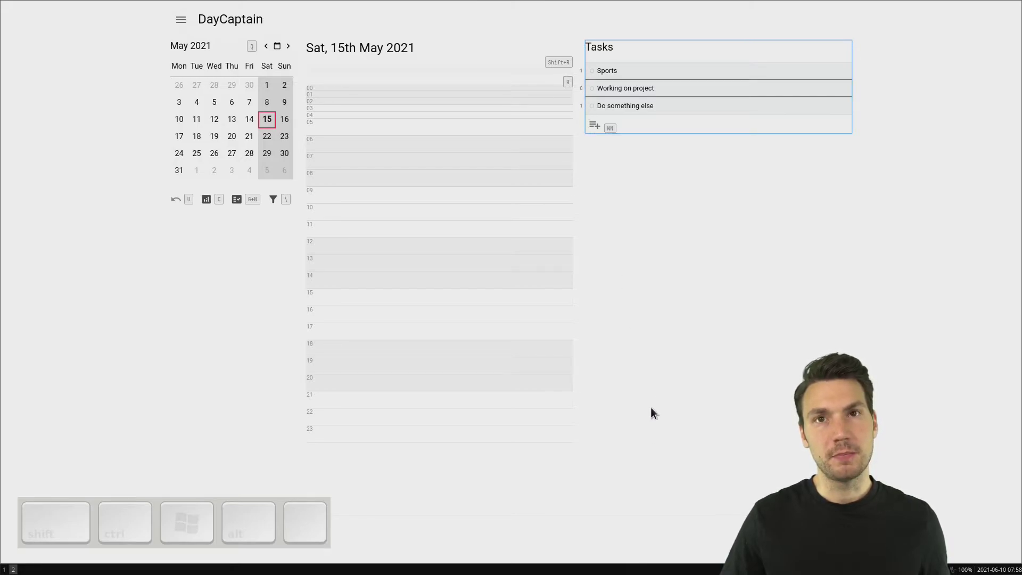
key("k")
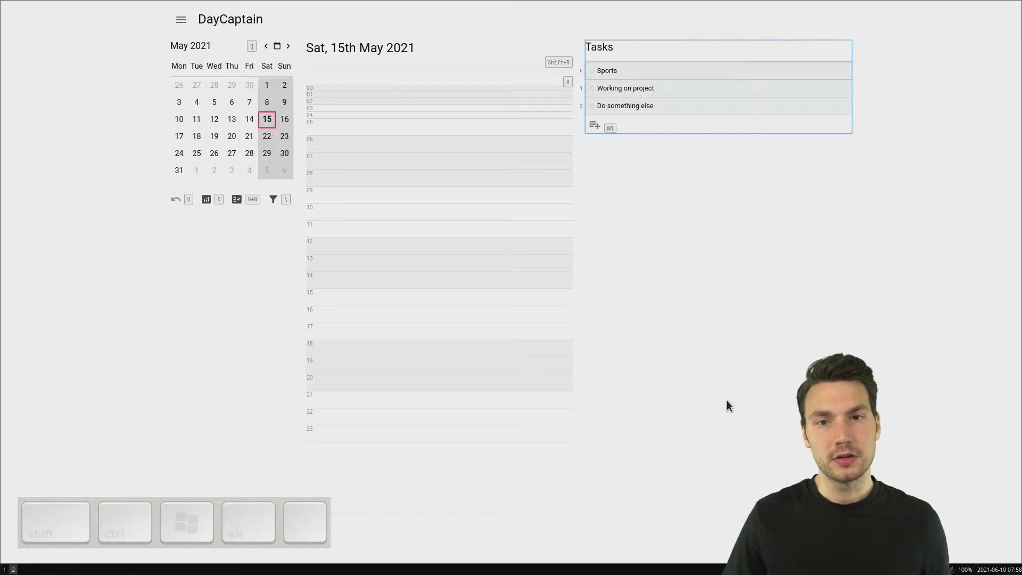
key("j")
key("j")
key("k")
key("k")
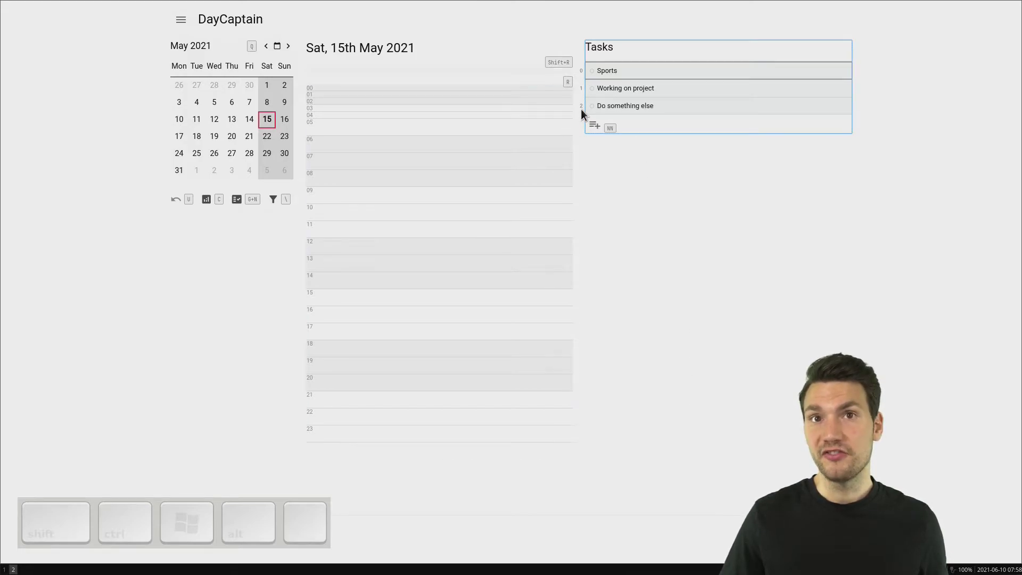
Jump the selection two tasks down from "Sports" to "Do something else"
key("2")
key("j")
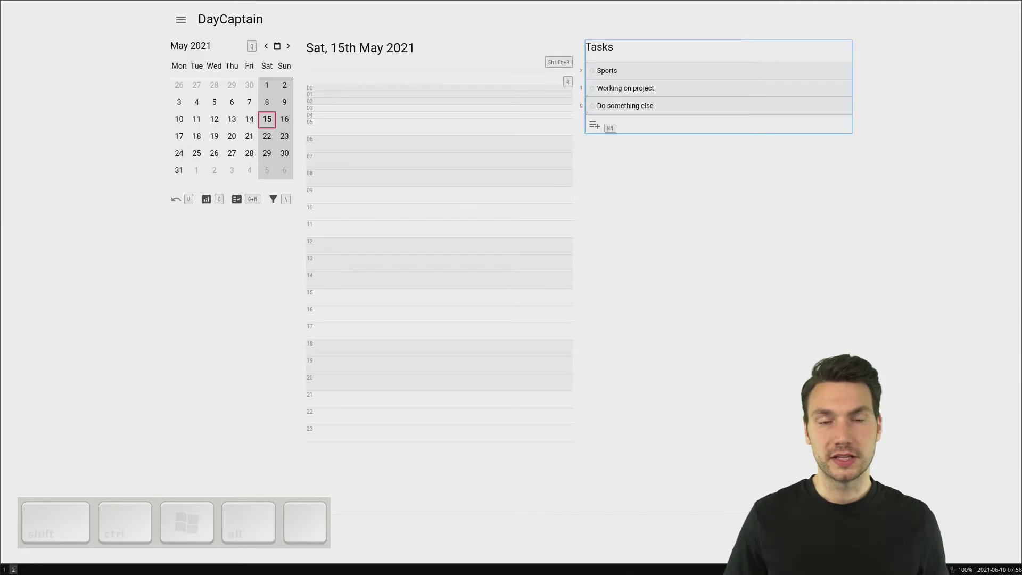
Jump the selection two tasks up to "Sports", down to the last task, and back to the first task
key("2")
key("k")
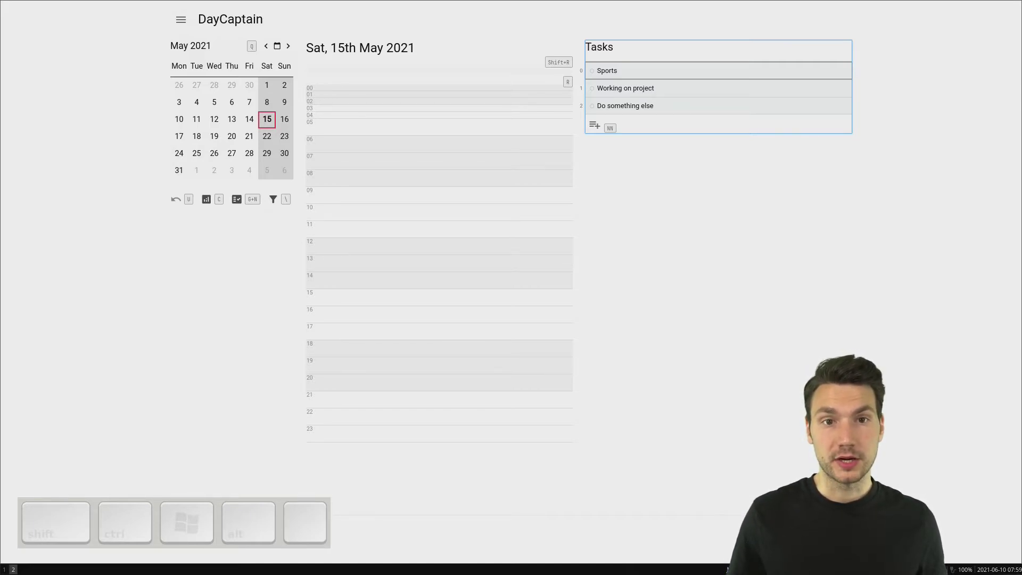
key("shift+g")
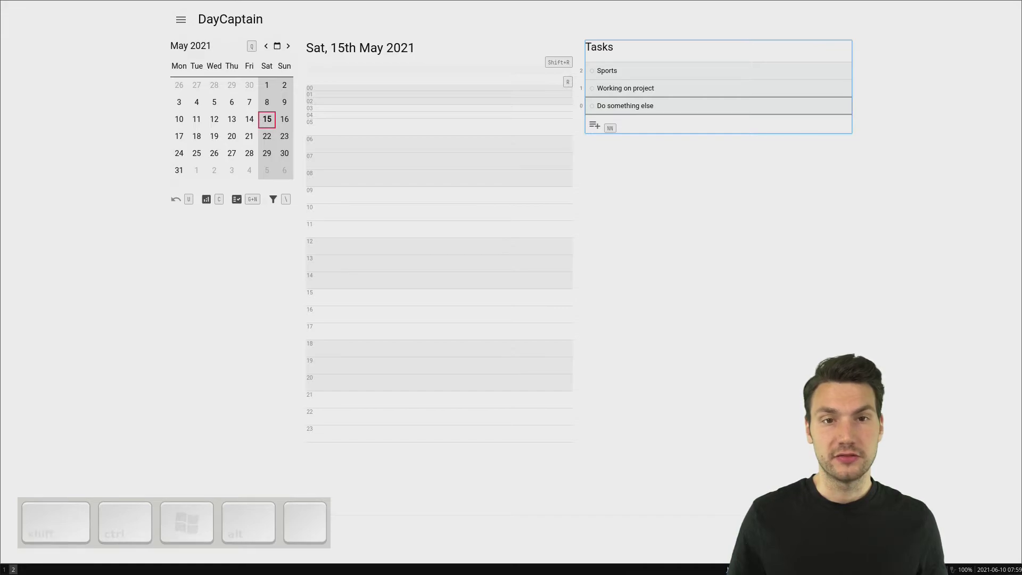
key("g")
key("g")
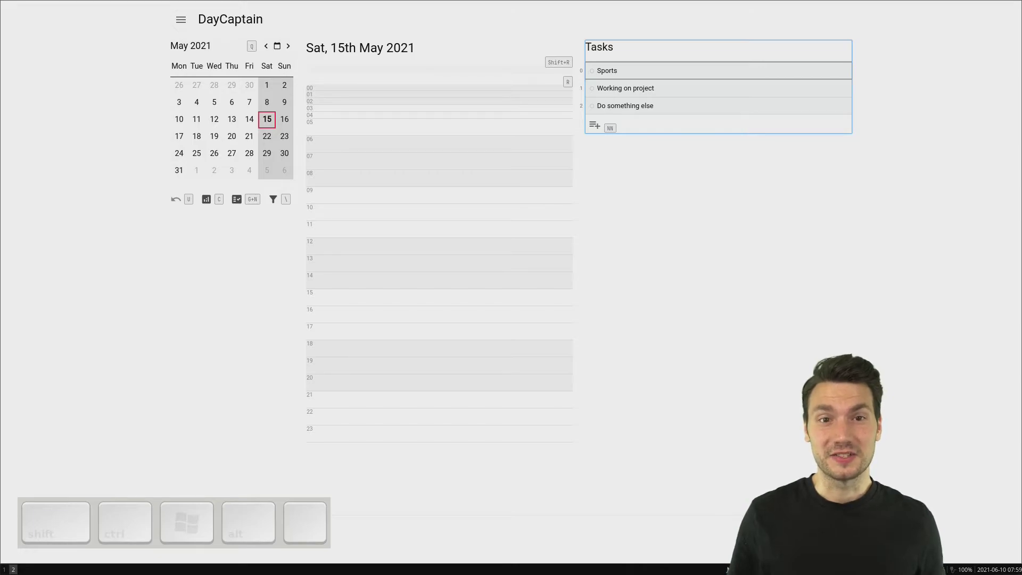
View the keyboard shortcut overviews for the task list and the day timeline, ending back in the task list
key("shift+slash")
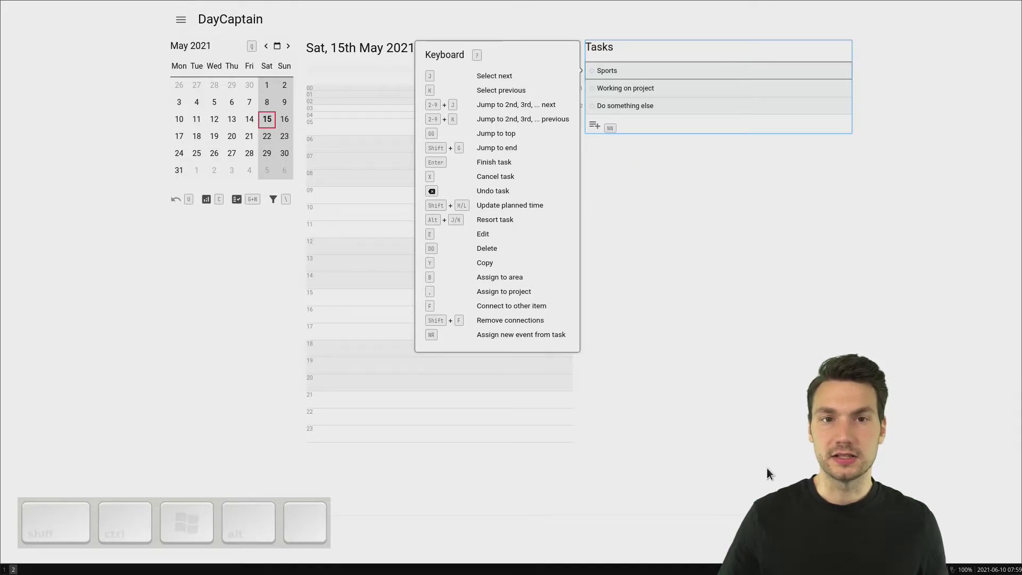
key("shift+question")
key("h")
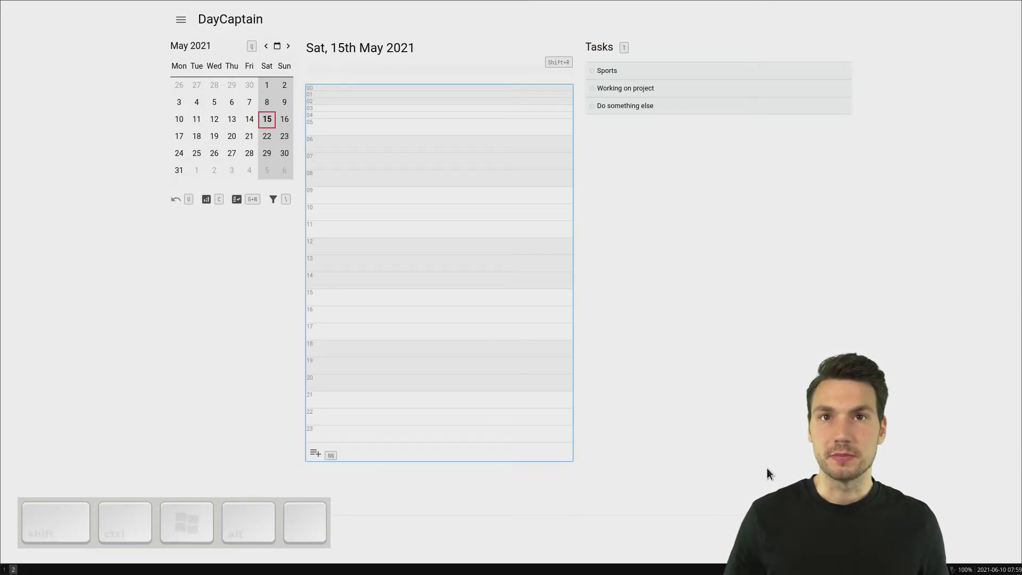
key("shift+question")
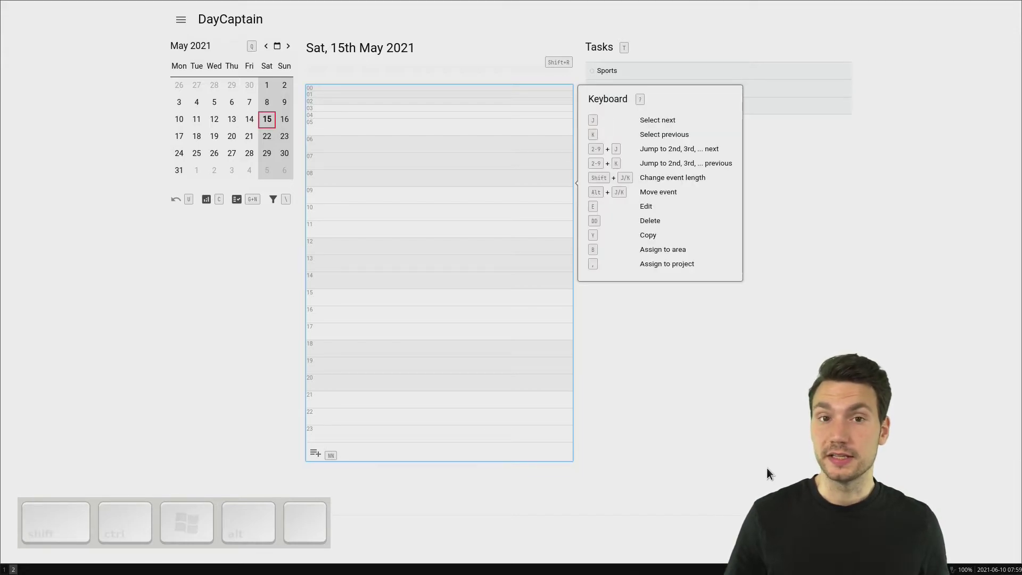
key("shift+question")
key("l")
key("shift+question")
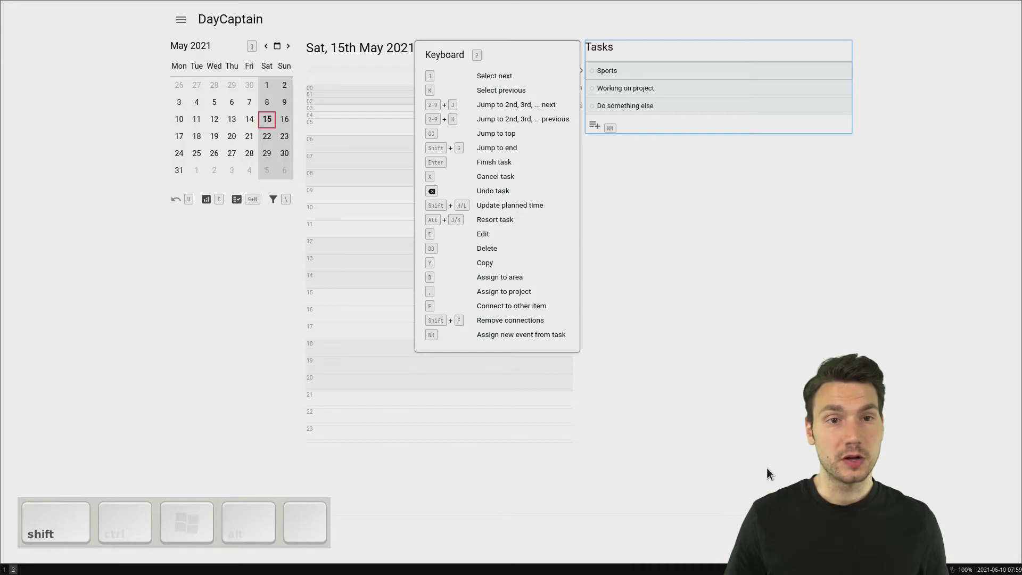
key("shift+question")
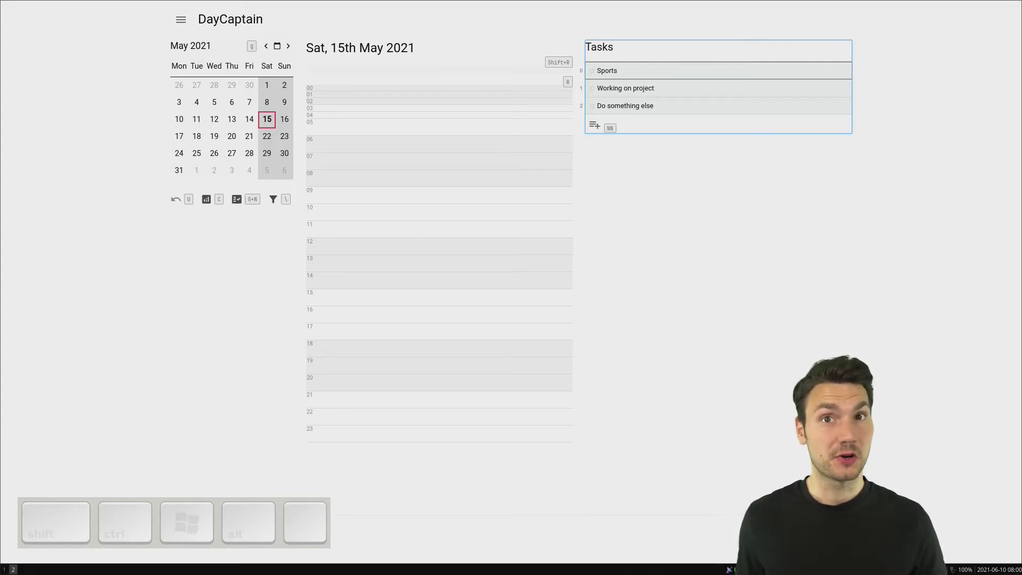
Move the "Working on project" task above "Sports" in the 15 May task list
key("j")
key("alt+k")
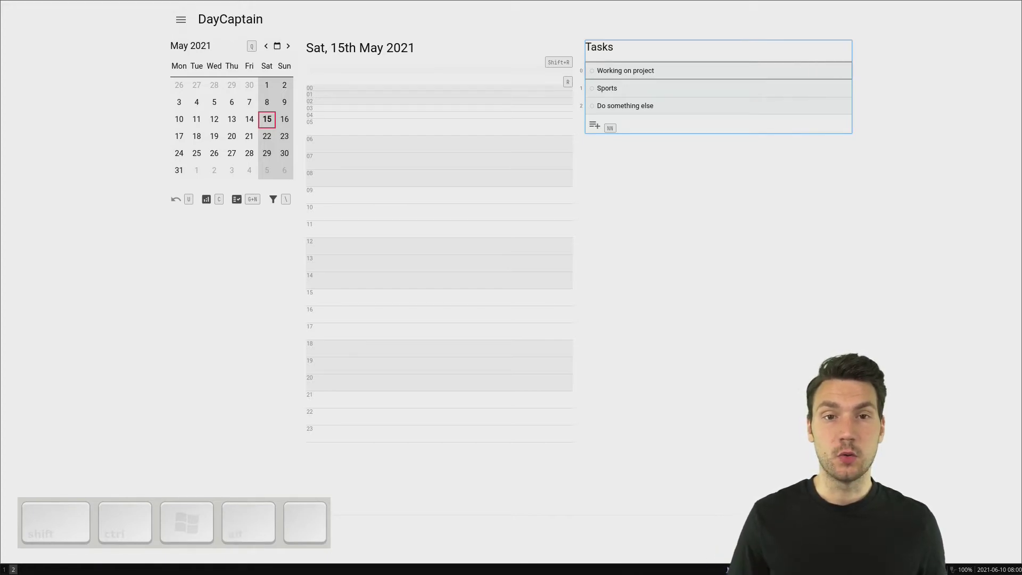
key("j")
key("k")
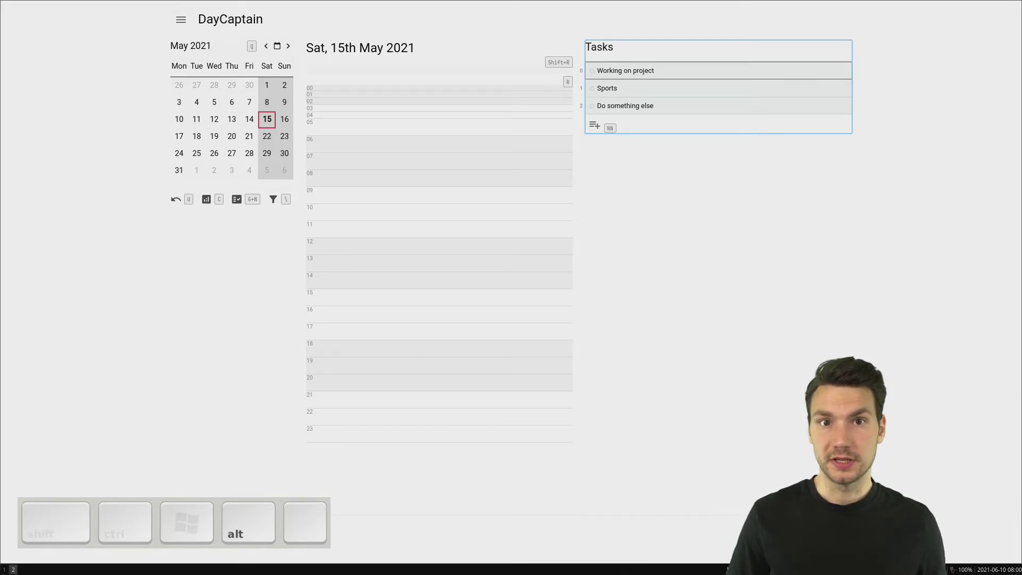
Move "Working on project" repeatedly down the task list and back to the first position
key("alt+j")
key("alt+k")
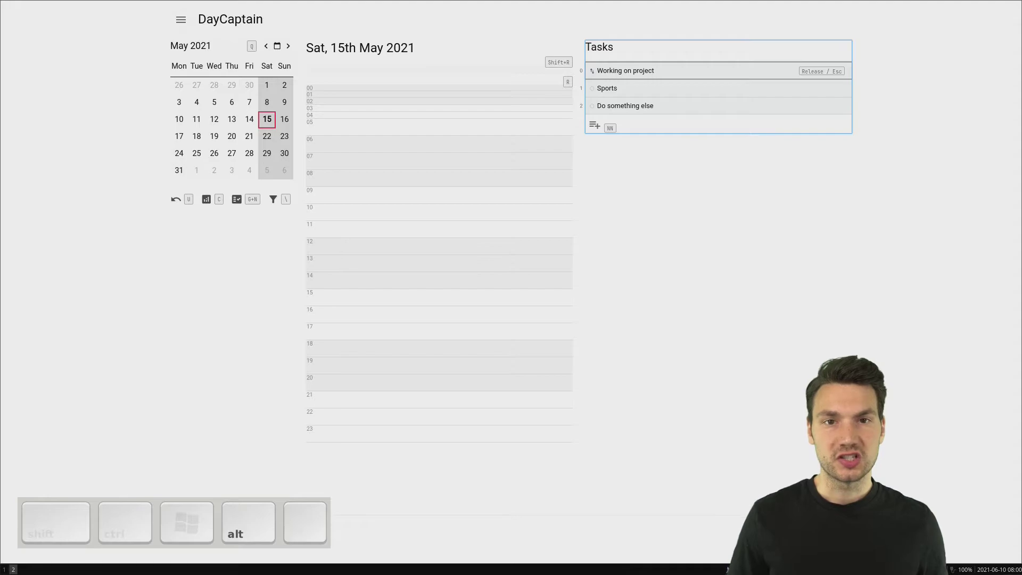
key("alt+j")
key("alt+j")
key("alt+k")
key("alt+k")
key("alt+j")
key("alt+j")
key("alt+k")
key("alt+k")
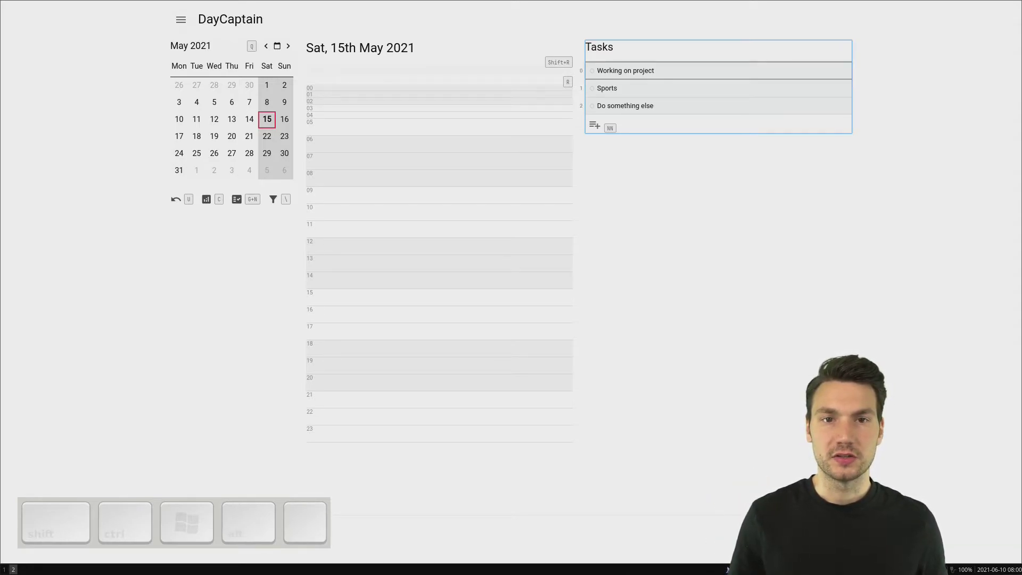
Move the "Sports" task below "Do something else" and reselect "Working on project"
key("j")
key("alt+j")
key("k")
key("k")
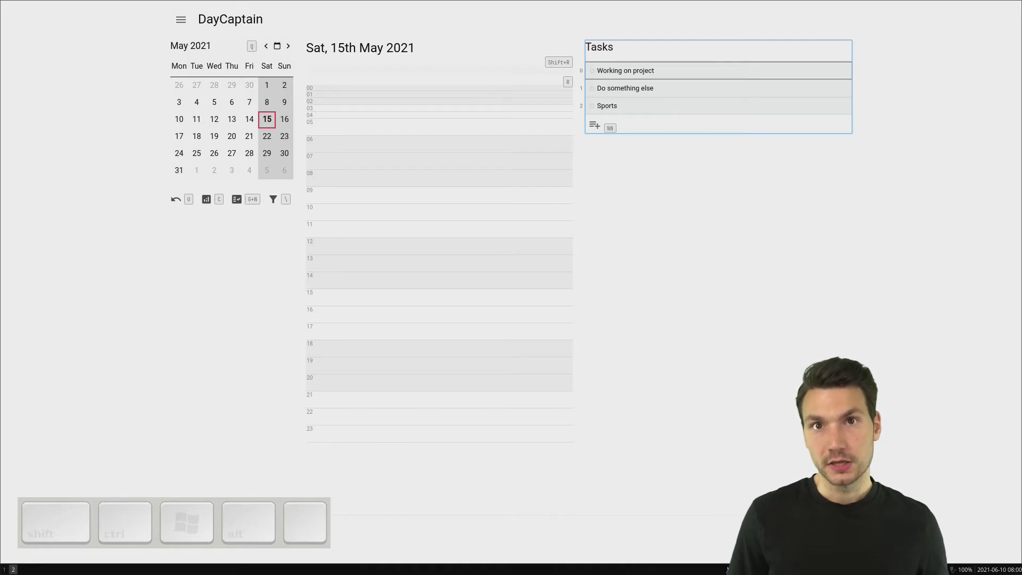
Set the planned times to 1.00 for "Working on project", 0.50 for "Do something else" and 1.00 for "Sports"
key("shift")
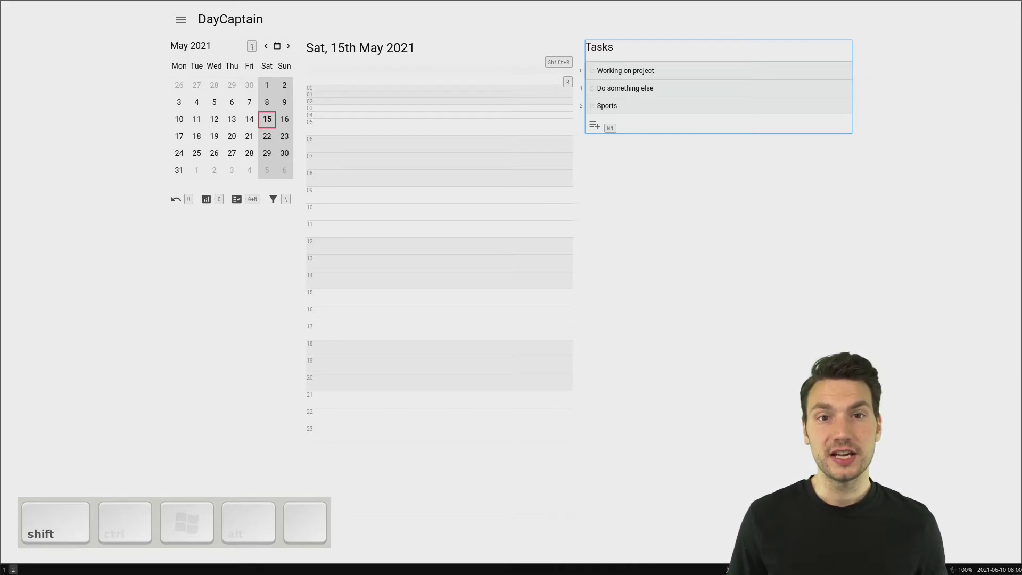
key("shift+0")
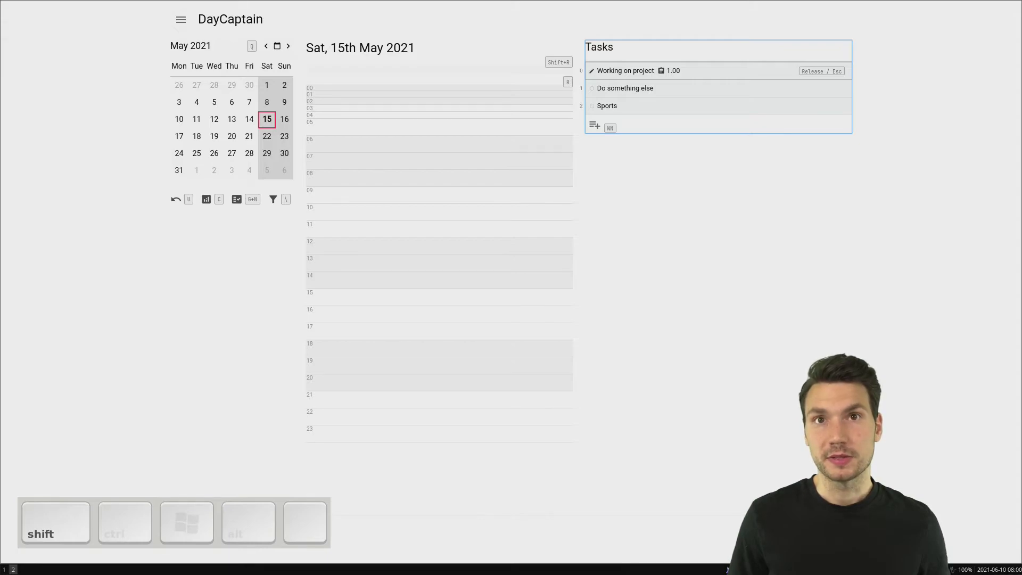
key("j")
key("shift+l")
key("j")
key("shift+l")
key("shift+l")
Increase the planned time of the "Working on project" task to 2.00
key("k")
key("k")
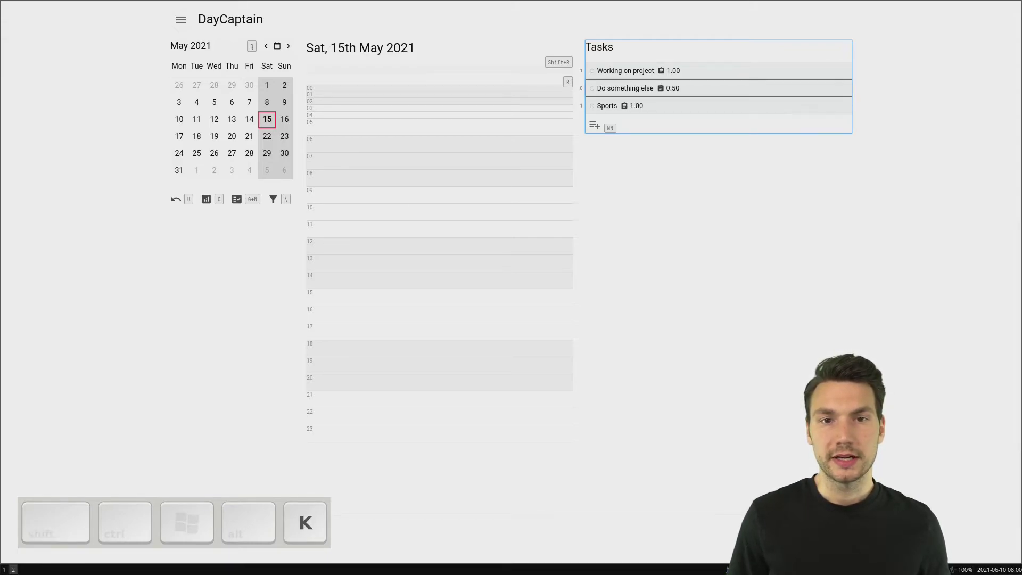
key("shift+l")
key("shift+l")
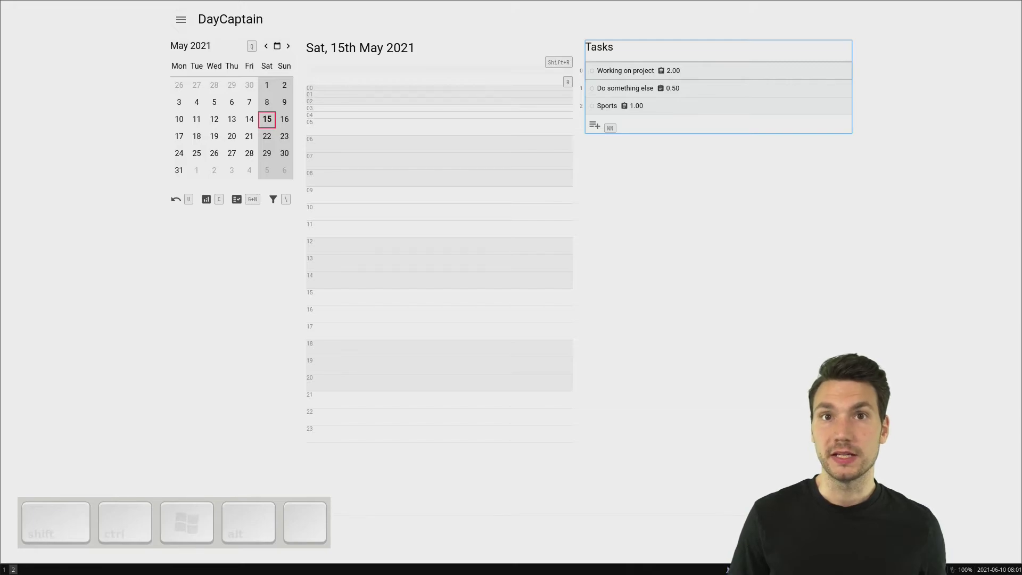
Start a new event titled "Meeting" on the 15 May timeline, with times 12:15 to 14:15
key("r")
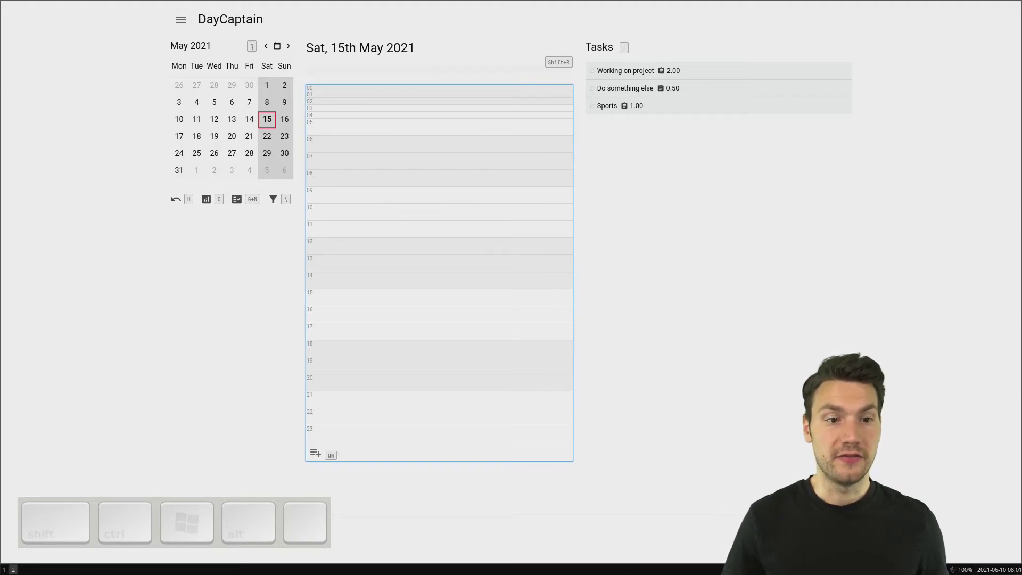
key("n")
key("n")
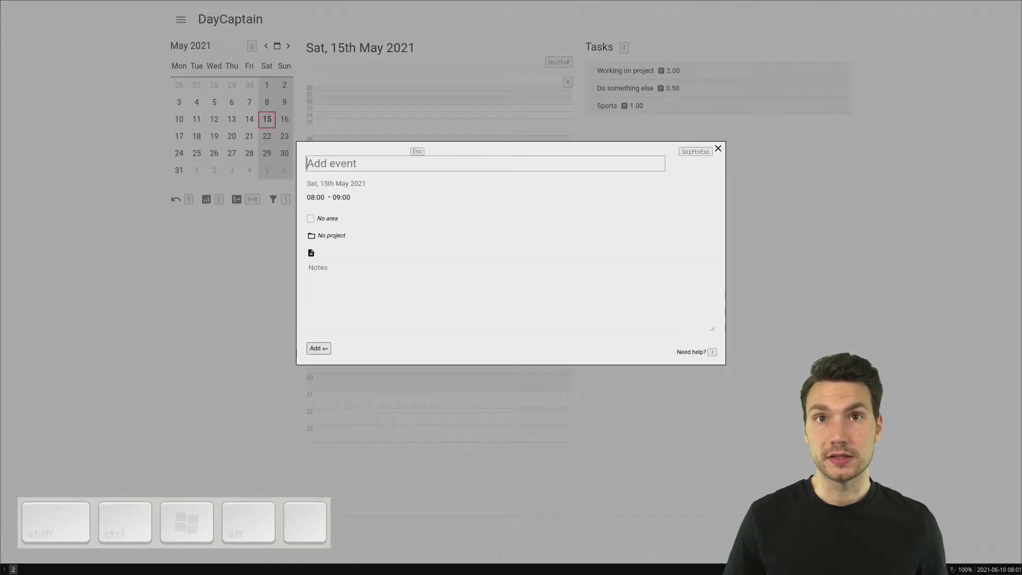
type("Meeting")
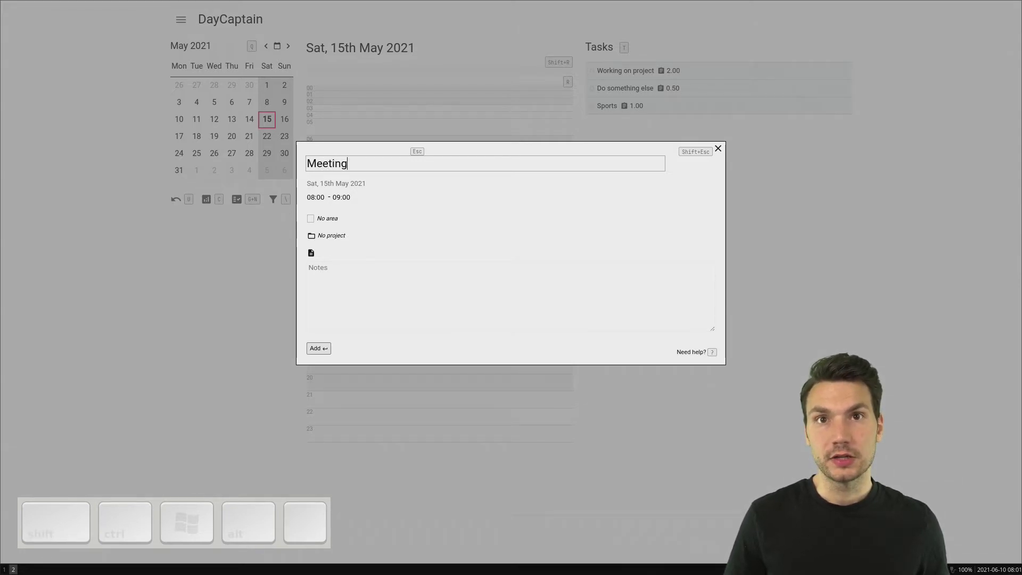
key("Escape")
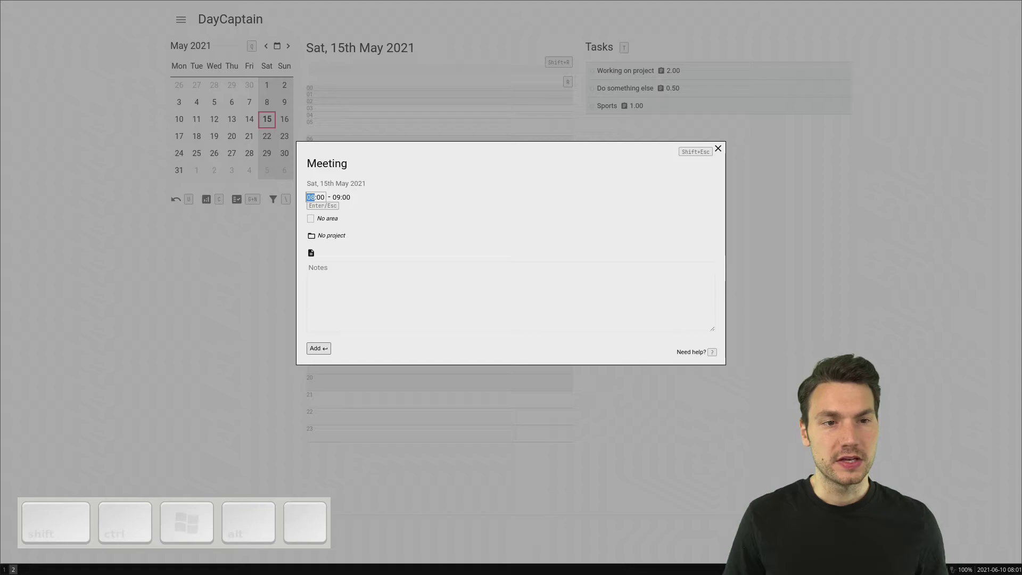
type("12:15d")
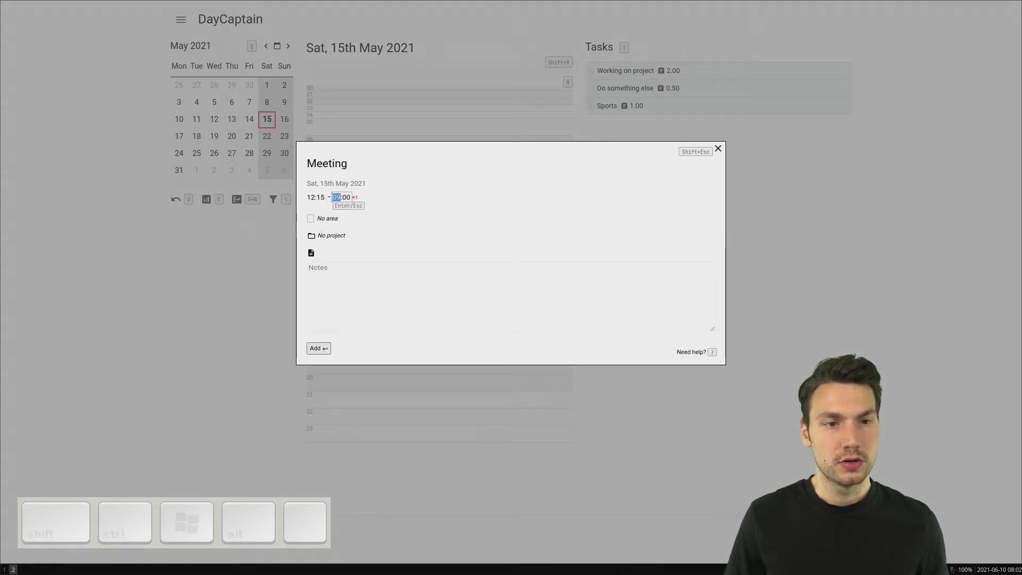
type("1415")
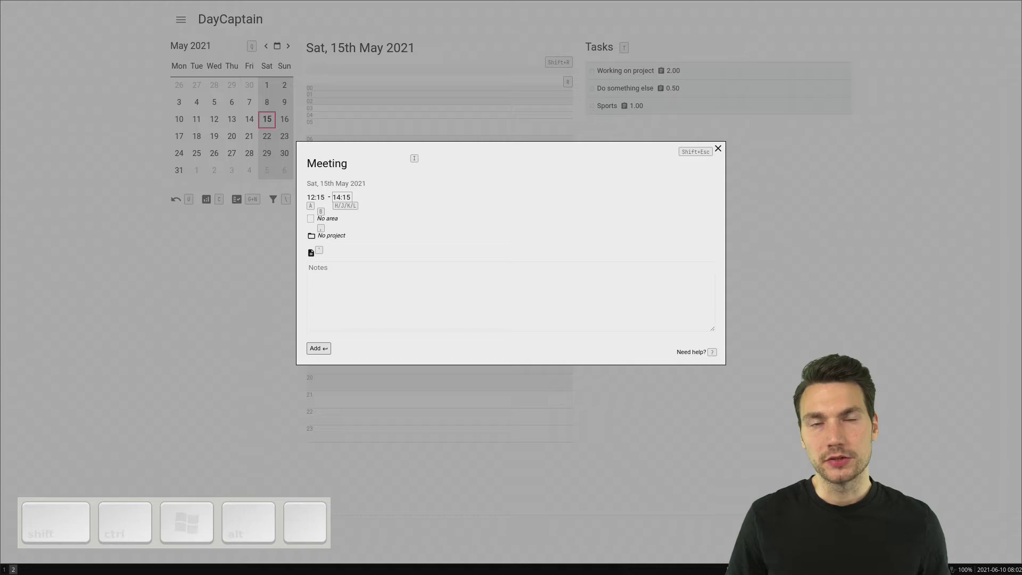
Shift the meeting earlier and later in one-hour steps, ending at 10:15 to 12:15
key("a")
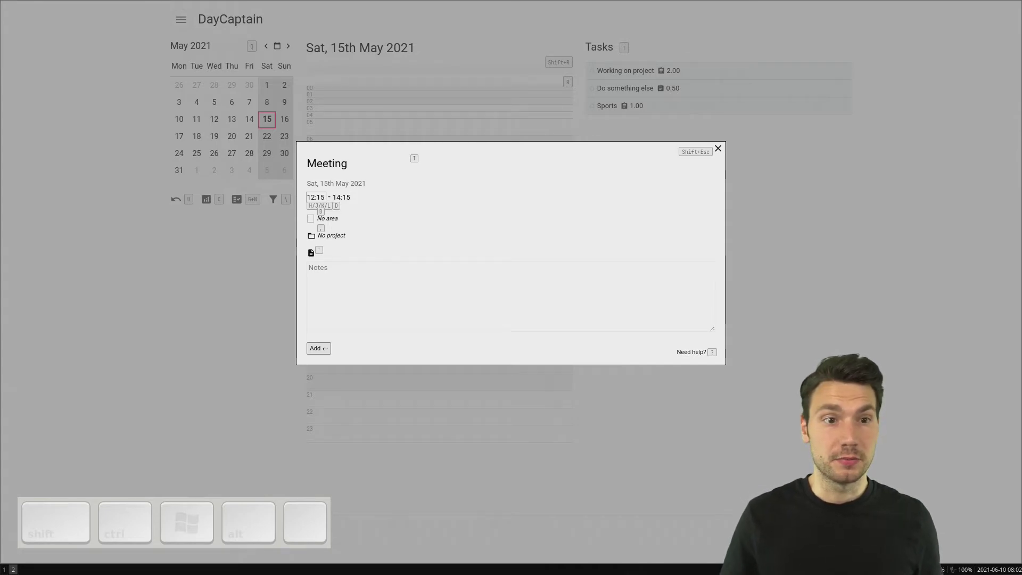
key("k")
key("j")
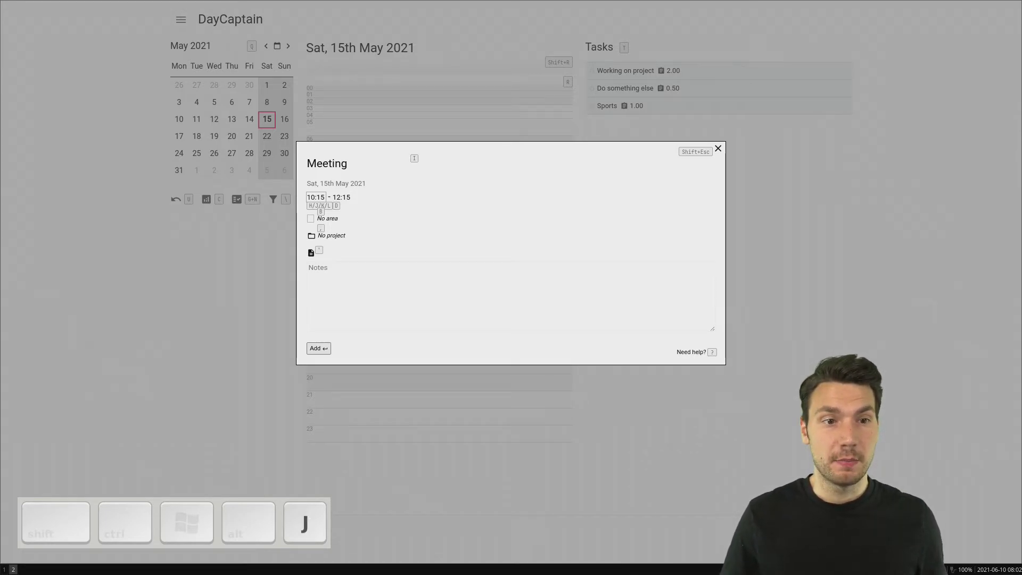
key("k")
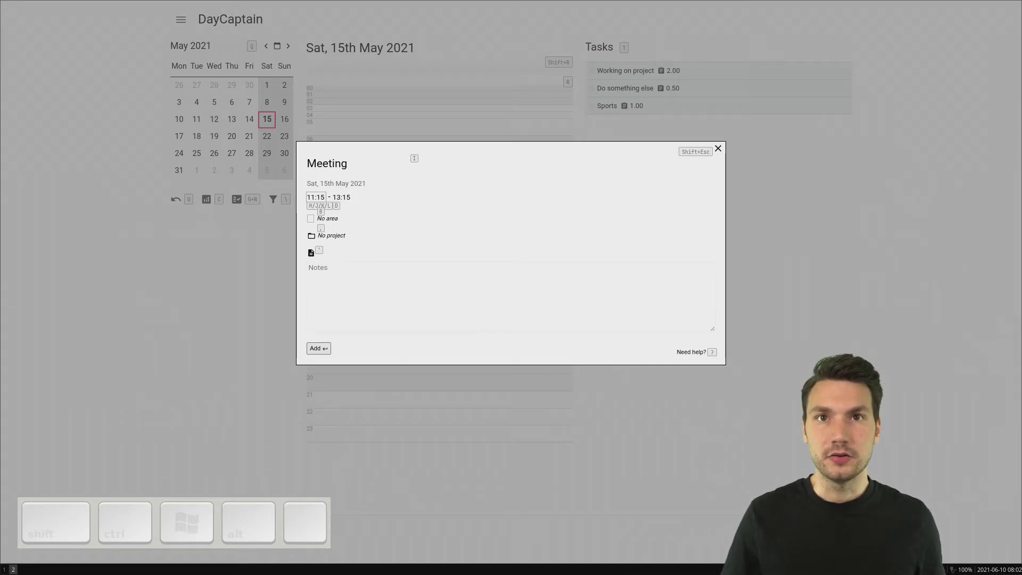
key("k")
key("j")
key("k")
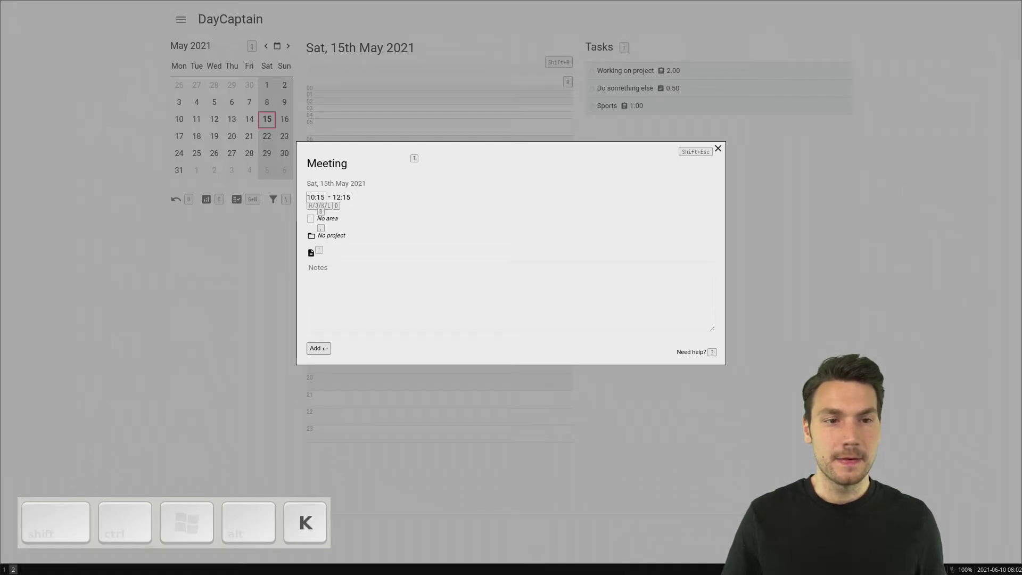
Shift the meeting's start time in 15-minute steps until it runs from 12:15 to 14:15
key("l")
key("l")
key("l")
key("h")
key("l")
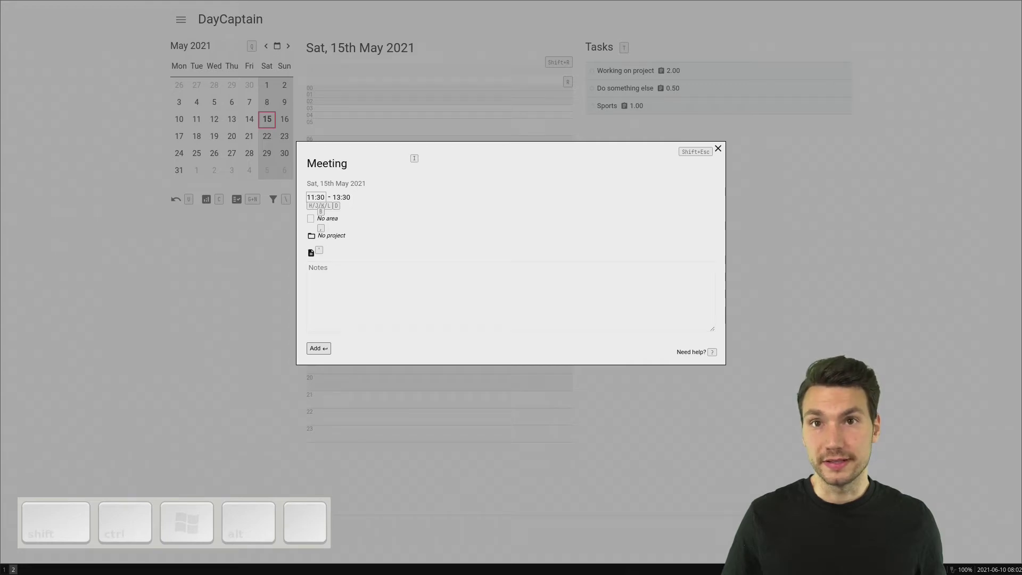
key("l")
key("l")
key("l")
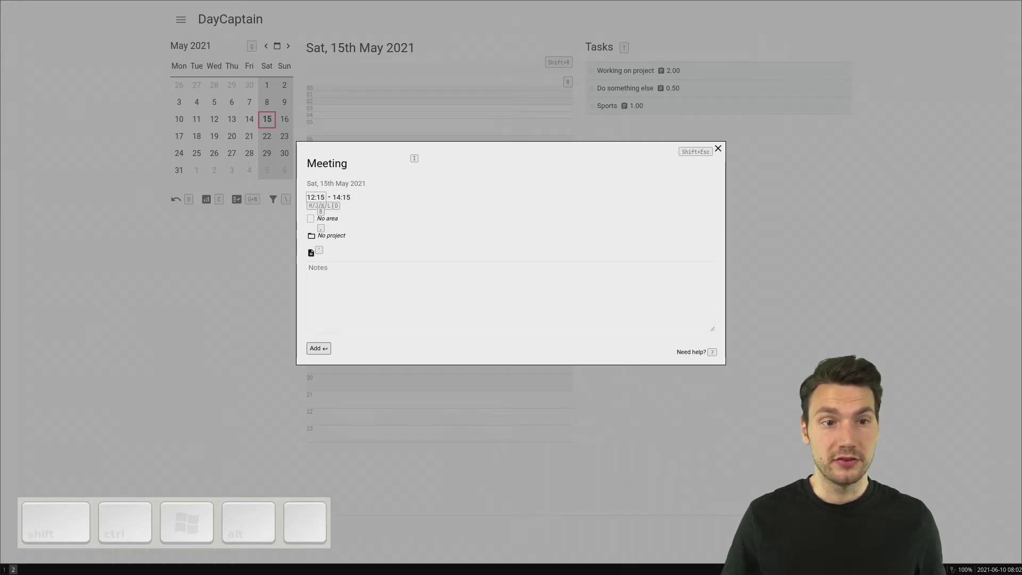
Set the meeting's start time to 14:00 and its end time to 18:00
key("l")
key("d")
key("j")
key("j")
key("a")
key("d")
key("a")
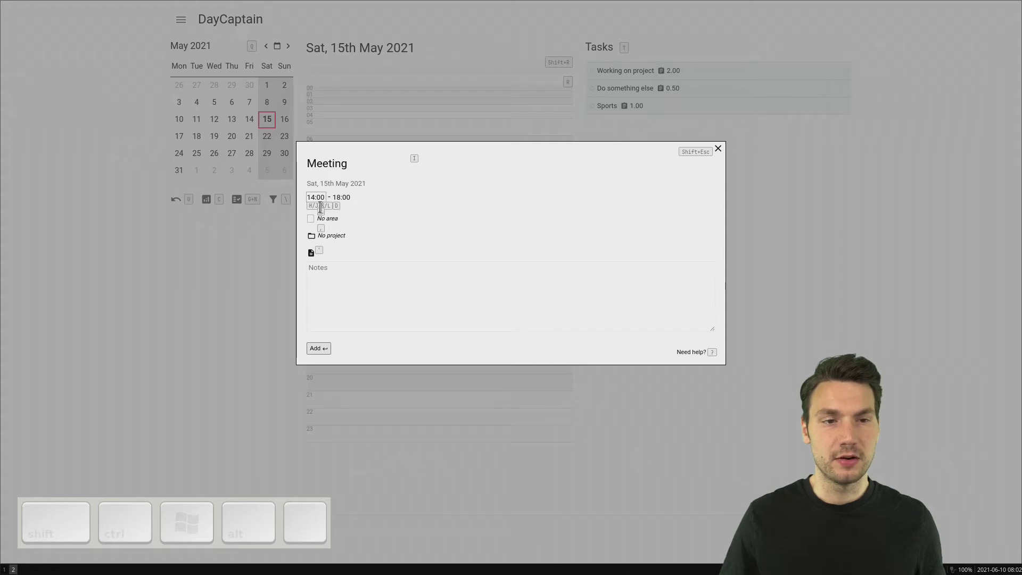
key("d")
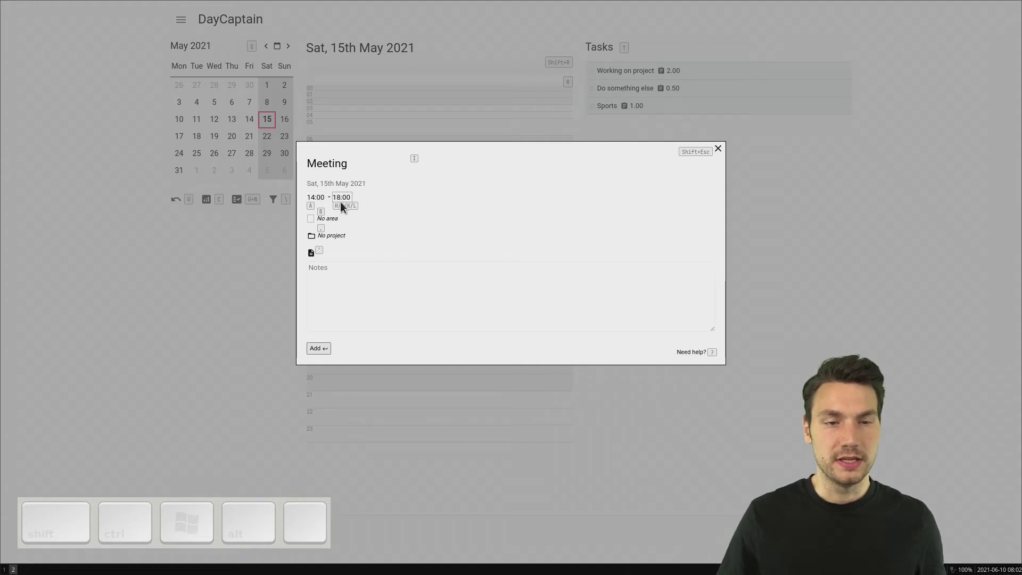
key("a")
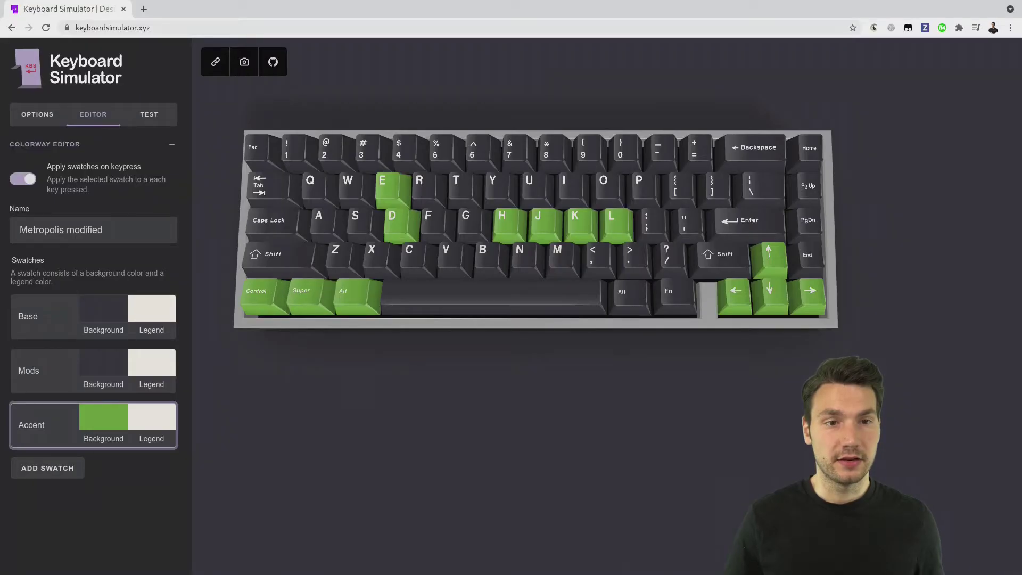
key("a")
key("s")
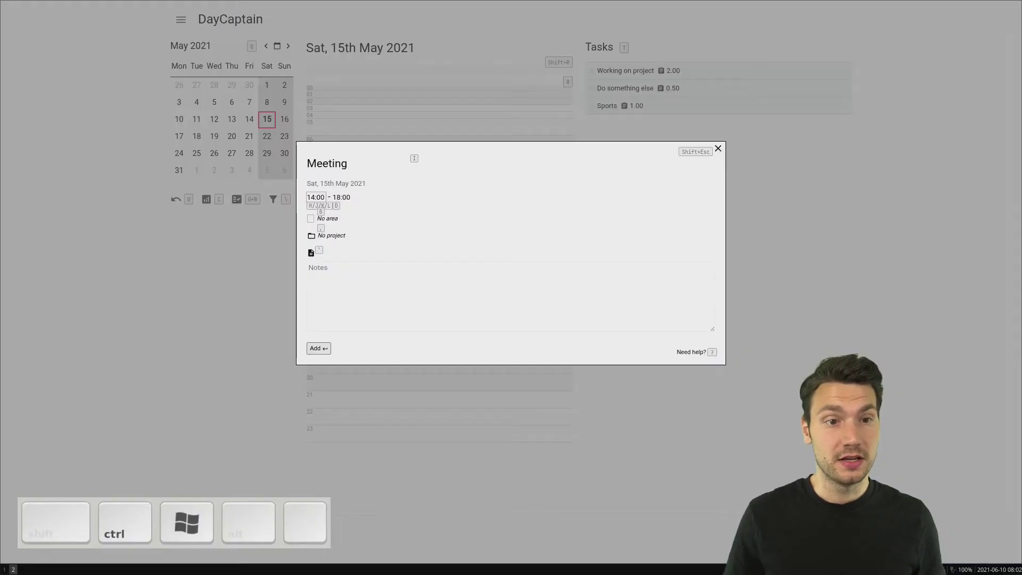
Set the meeting's end time to 15:00 and add the event to the 15 May timeline
key("d")
key("k")
key("k")
key("k")
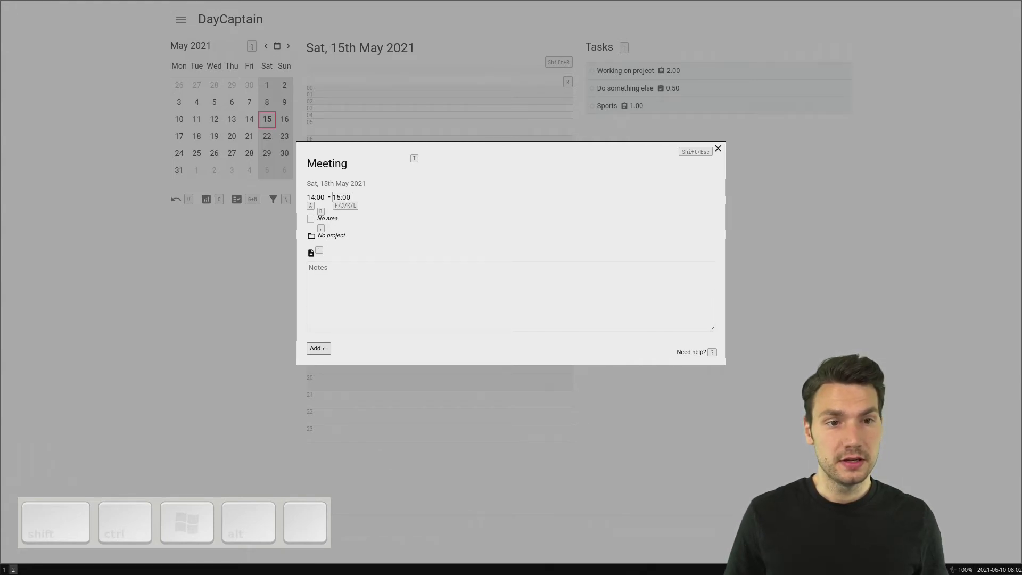
key("Return")
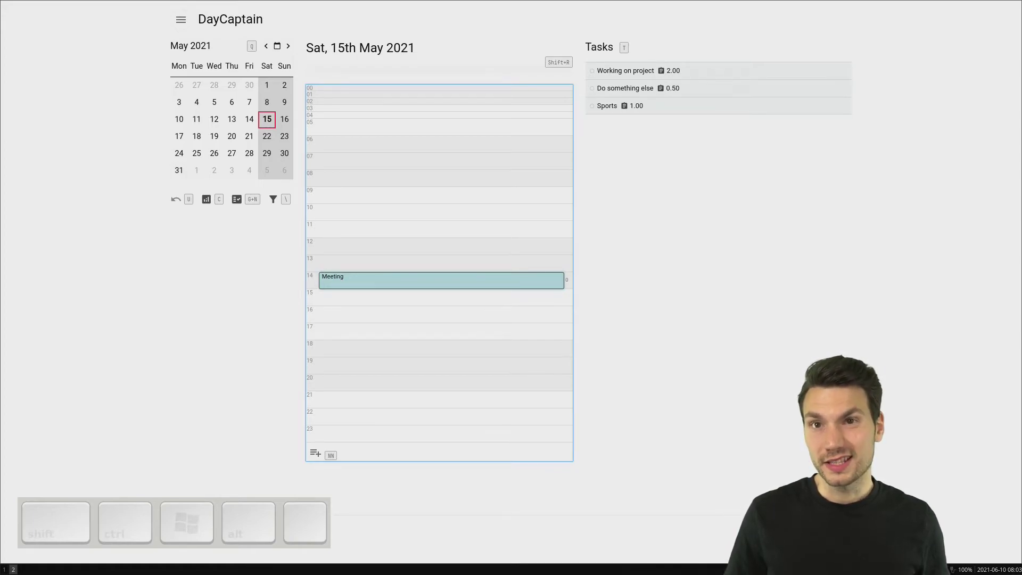
Move the Meeting event later and earlier on the timeline repeatedly, ending at 15:00 to 16:00
key("k")
key("j")
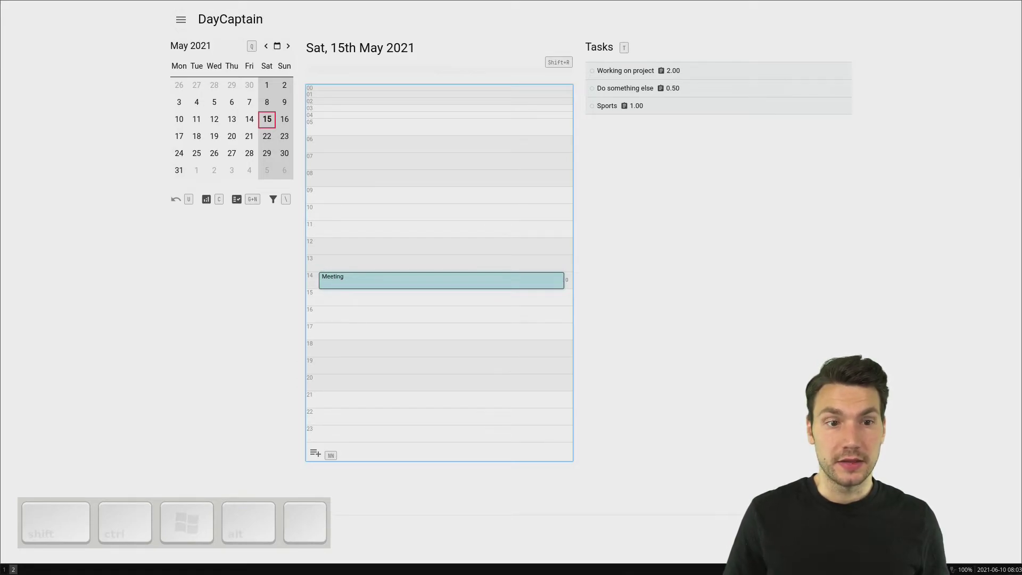
key("alt+j")
key("alt+j")
key("alt+j")
key("alt+j")
key("alt+k")
key("alt+k")
key("alt+k")
key("alt+k")
key("alt+k")
key("alt+k")
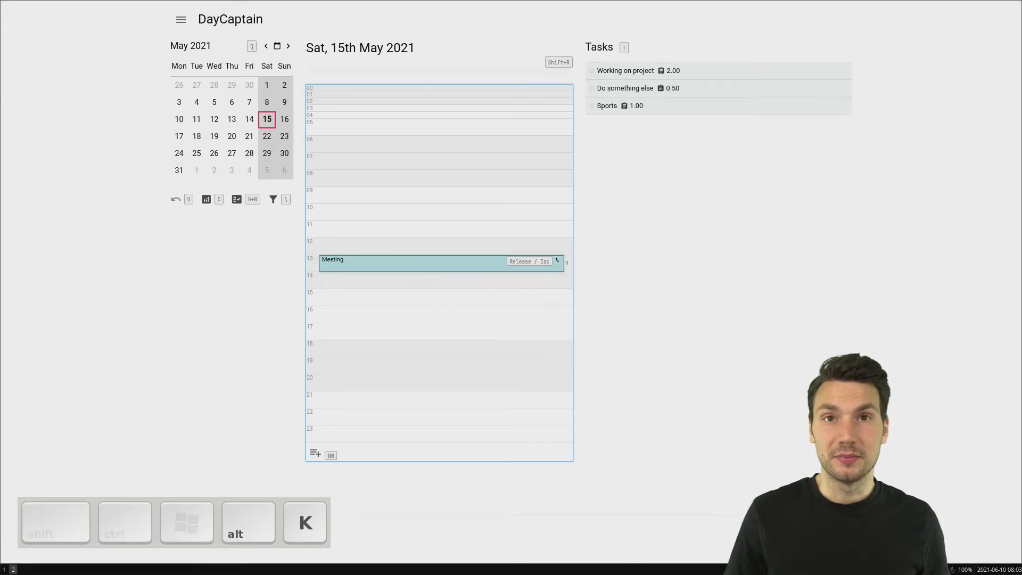
key("alt+k")
key("alt+k")
key("alt+k")
key("alt+j")
key("alt+j")
key("alt+j")
key("alt+j")
key("alt+k")
key("alt+k")
key("alt+k")
key("alt+k")
key("alt+k")
key("alt+j")
key("alt+j")
key("alt+j")
key("alt+j")
key("alt+j")
key("alt+j")
key("alt+j")
key("alt+j")
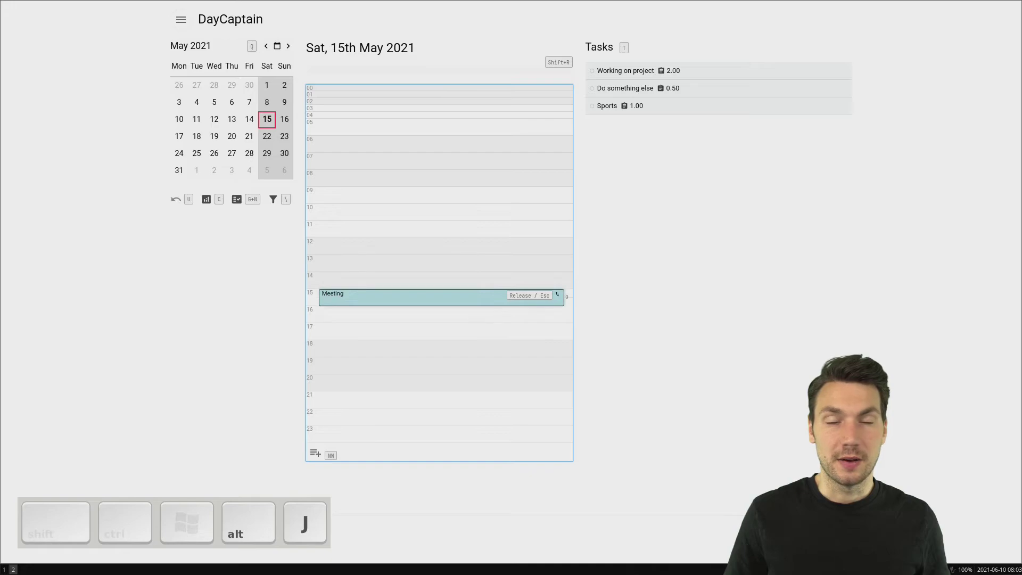
Move the Meeting event along the timeline until it runs from 09:00 to 10:00
key("alt+j")
key("alt+j")
key("alt+k")
key("alt+k")
key("alt+k")
key("alt+k")
key("alt+k")
key("alt+k")
key("alt+k")
key("alt+k")
key("alt+l")
key("alt+l")
key("alt+l")
key("alt+h")
key("alt+h")
key("alt+h")
key("alt+h")
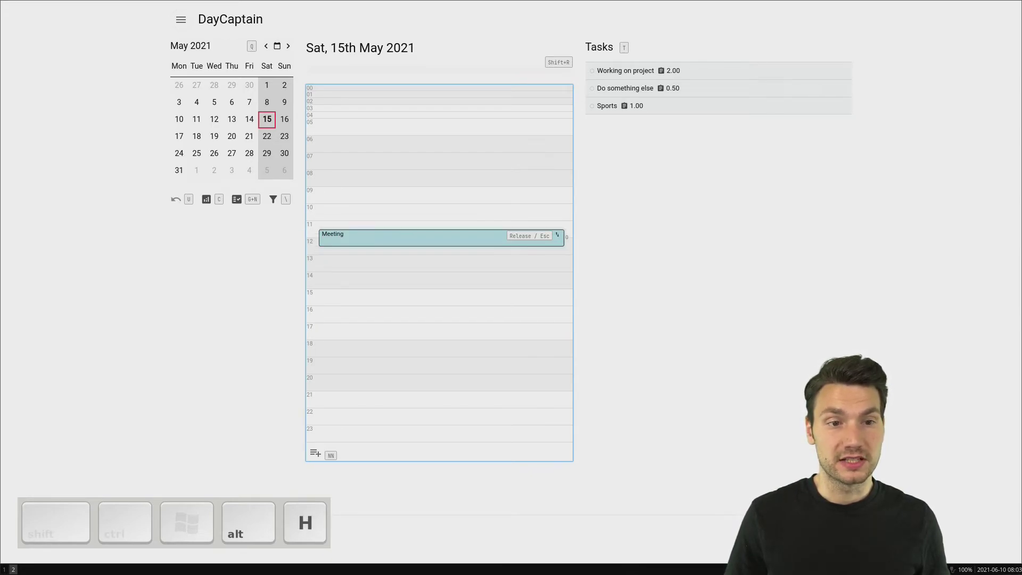
key("alt+h")
key("alt+h")
key("alt+h")
key("alt+h")
key("alt+h")
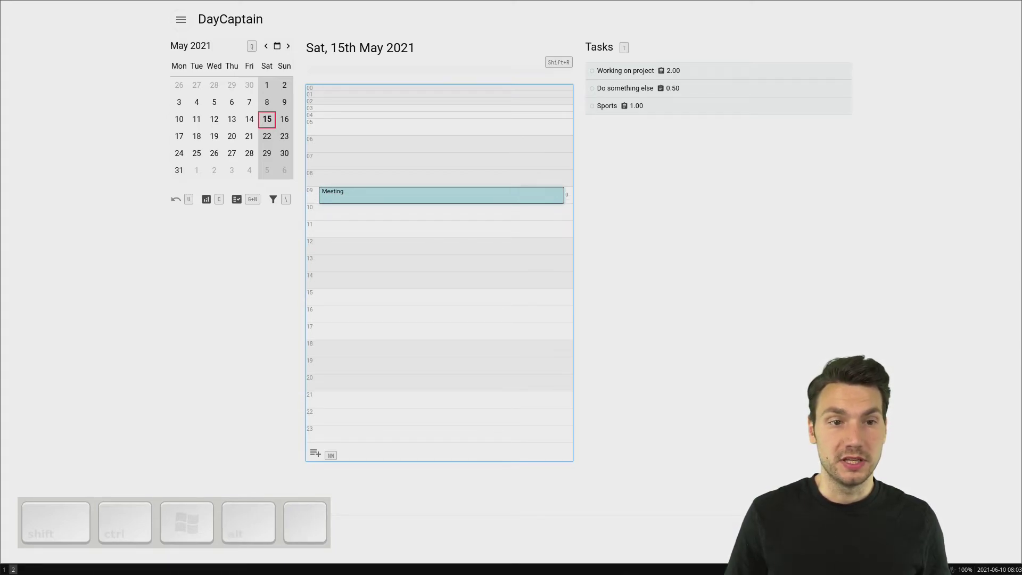
Lengthen the Meeting event so that it ends at 11:30
key("shift+j")
key("shift+j")
key("shift+j")
key("shift+j")
key("shift+j")
key("shift+j")
key("shift+j")
key("shift+j")
key("shift+j")
key("shift+j")
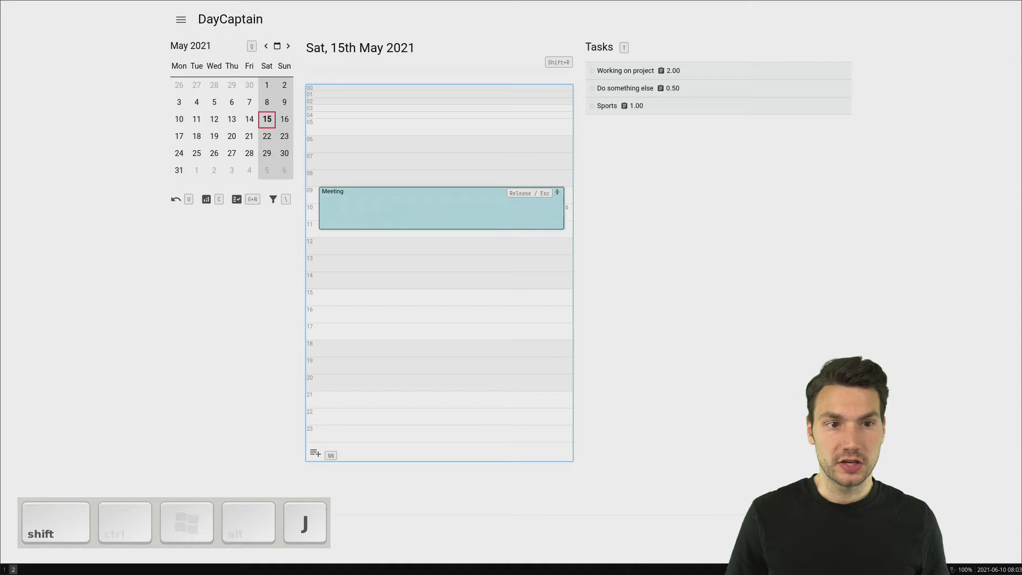
Shorten the Meeting event, and extend it again until it ends at 14:00
key("shift+k")
key("shift+k")
key("shift+k")
key("shift+k")
key("shift+k")
key("shift+k")
key("shift+k")
key("shift+k")
key("shift+k")
key("shift+k")
key("shift+j")
key("shift+j")
key("shift+j")
key("shift+j")
key("shift+j")
key("shift+j")
key("shift+j")
key("shift+j")
key("shift+j")
key("shift+j")
key("shift+j")
key("shift+j")
key("shift+j")
key("shift+j")
key("shift+j")
key("shift+j")
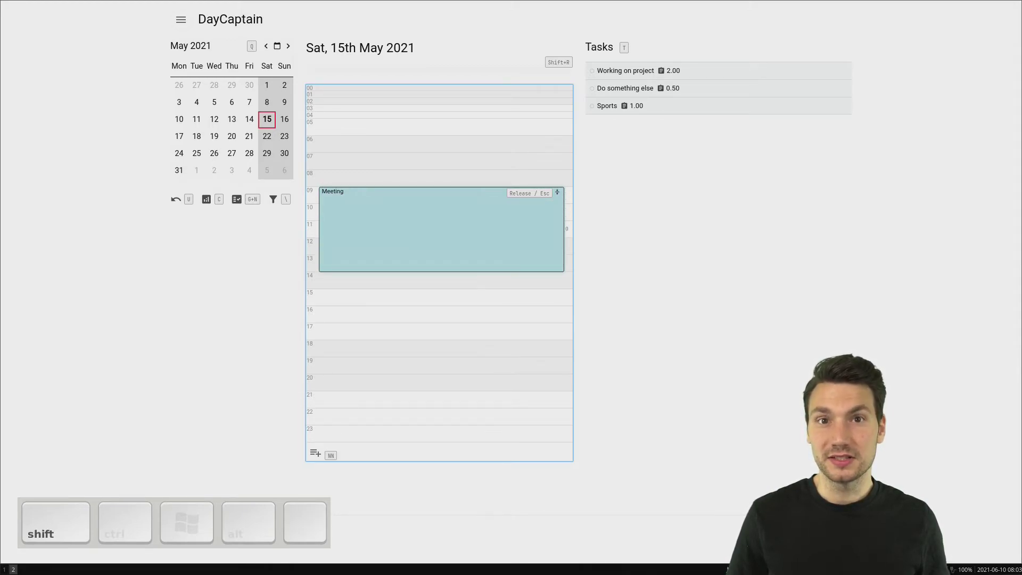
Adjust the Meeting event's length so that it ends at 11:45
key("shift+l")
key("shift+l")
key("shift+l")
key("shift+h")
key("shift+h")
key("shift+h")
key("shift+h")
key("shift+h")
key("shift+h")
key("shift+h")
key("shift+h")
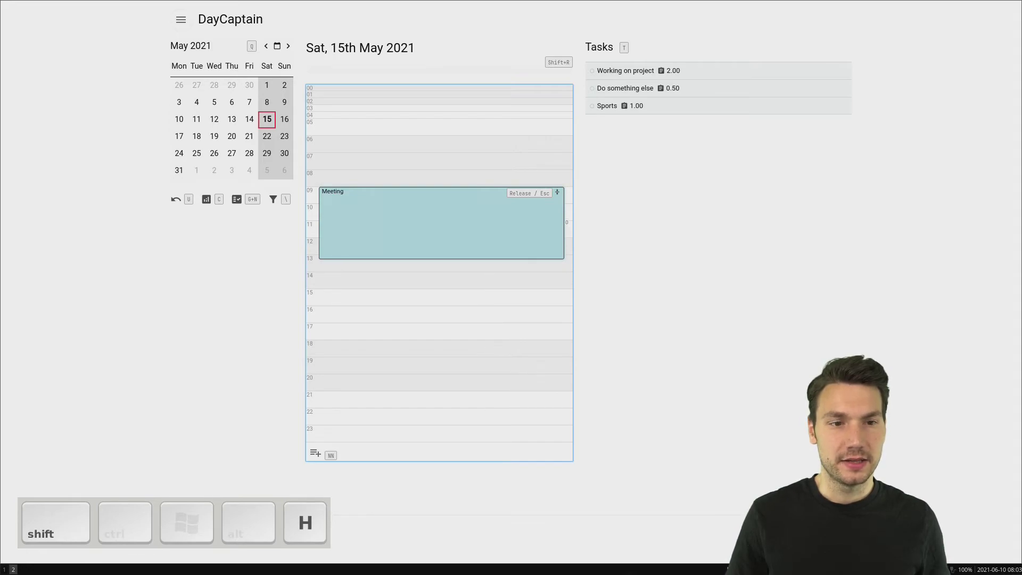
key("shift+h")
key("shift+h")
key("shift+h")
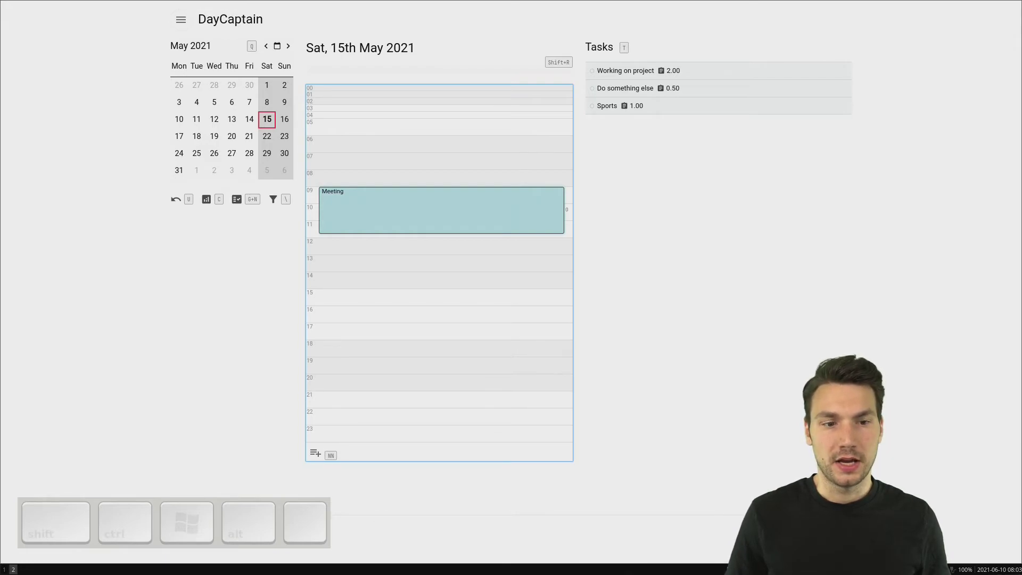
Look at the Meeting event's details and the keyboard shortcut help for timeline events, closing both
key("e")
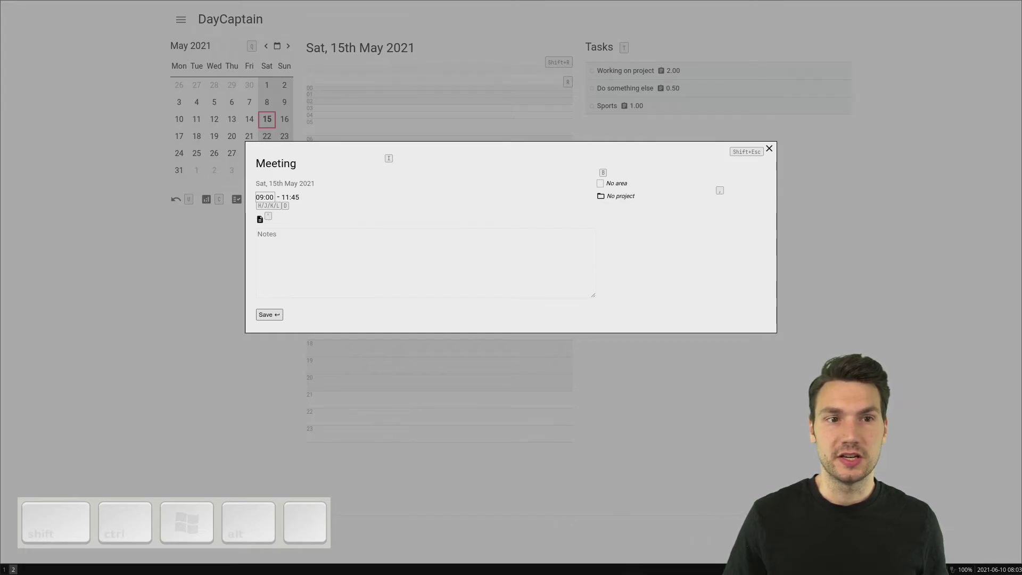
key("shift+Escape")
key("question")
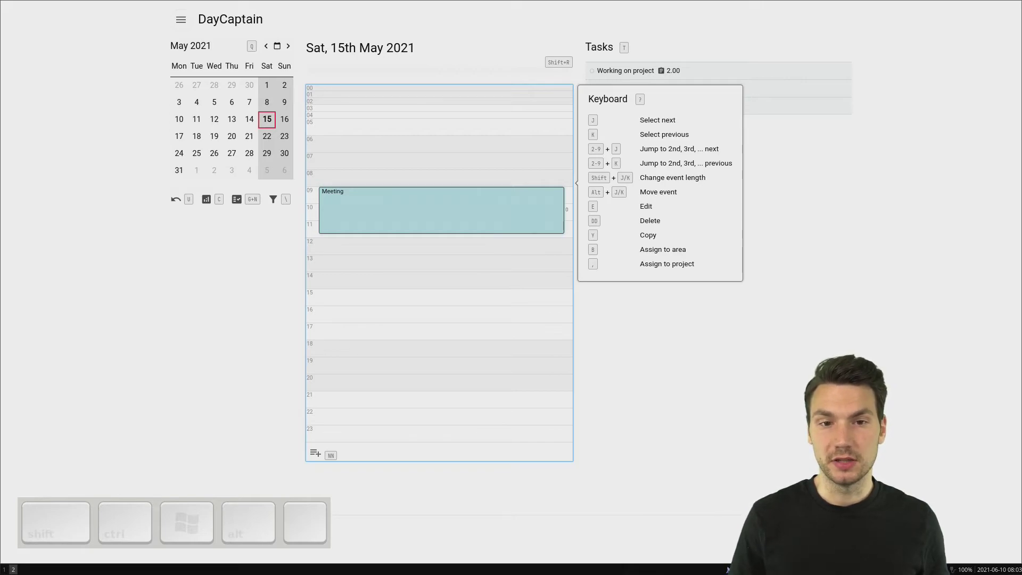
key("question")
Add a timed event named "Another meeting" from 13:00 to 14:00 on 15 May
key("n")
key("n")
type("Another meeting")
key("Escape")
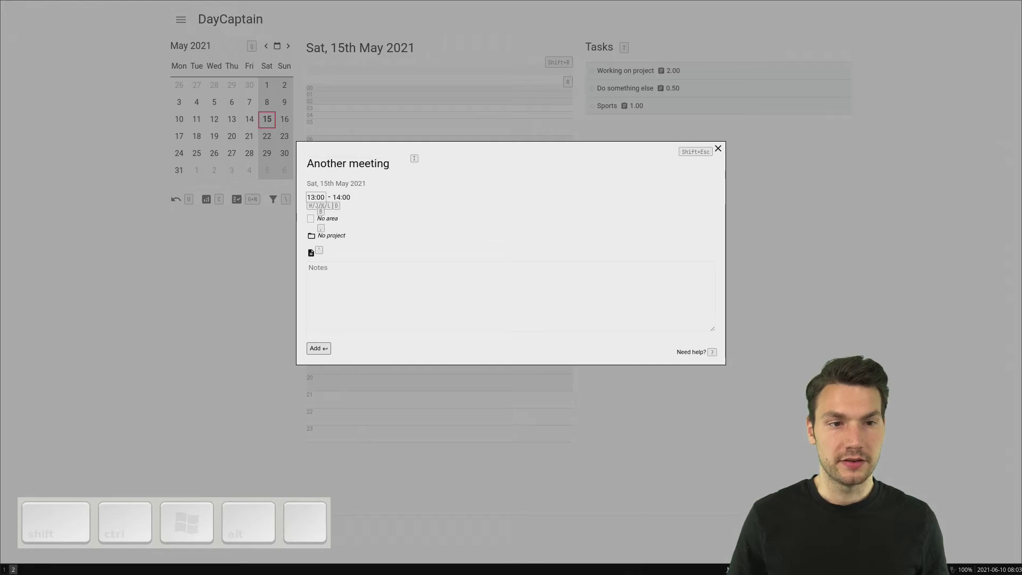
key("Return")
Switch the selection back and forth between the two timeline events, ending on Another meeting
key("j")
key("j")
key("j")
key("j")
key("j")
key("j")
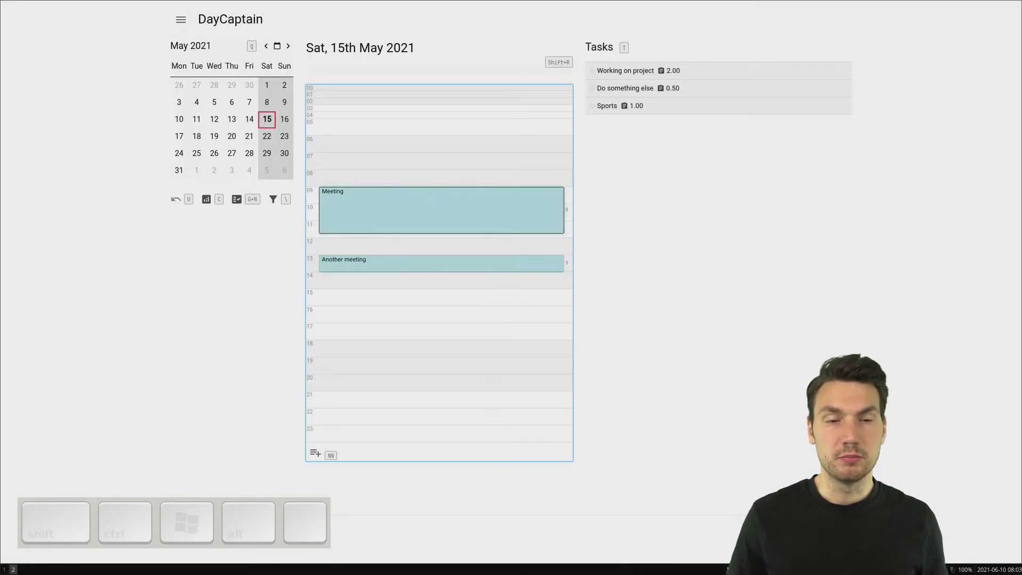
key("k")
key("k")
key("k")
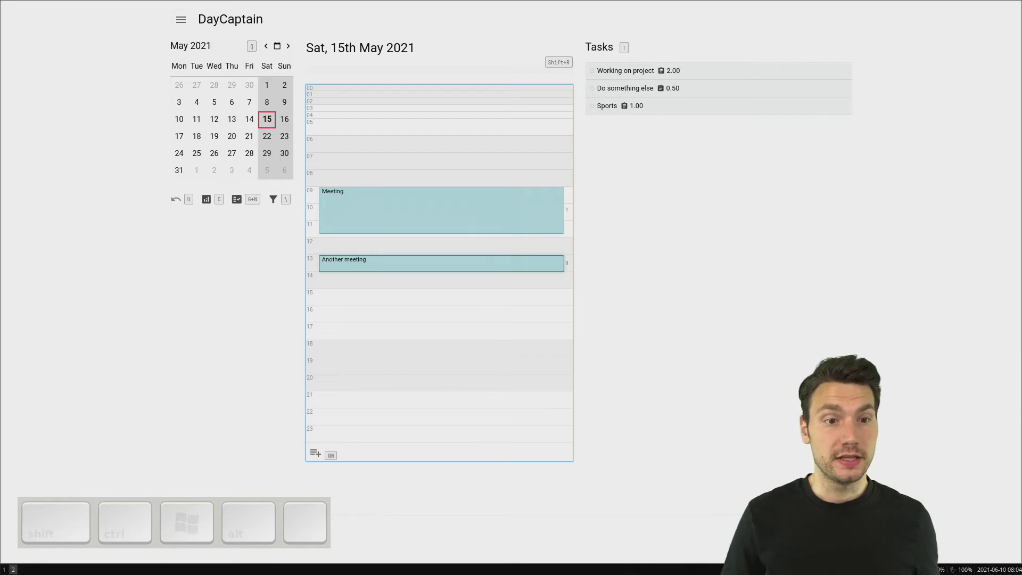
Lengthen Another meeting to two and a half hours and place it at 13:00 to 15:30
key("alt+j")
key("shift+j")
key("shift+j")
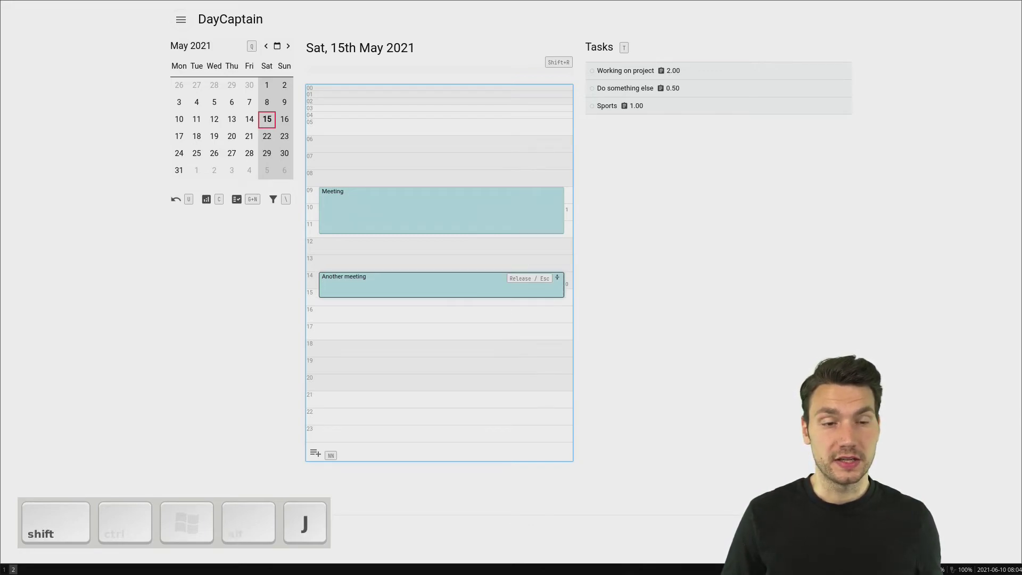
key("k")
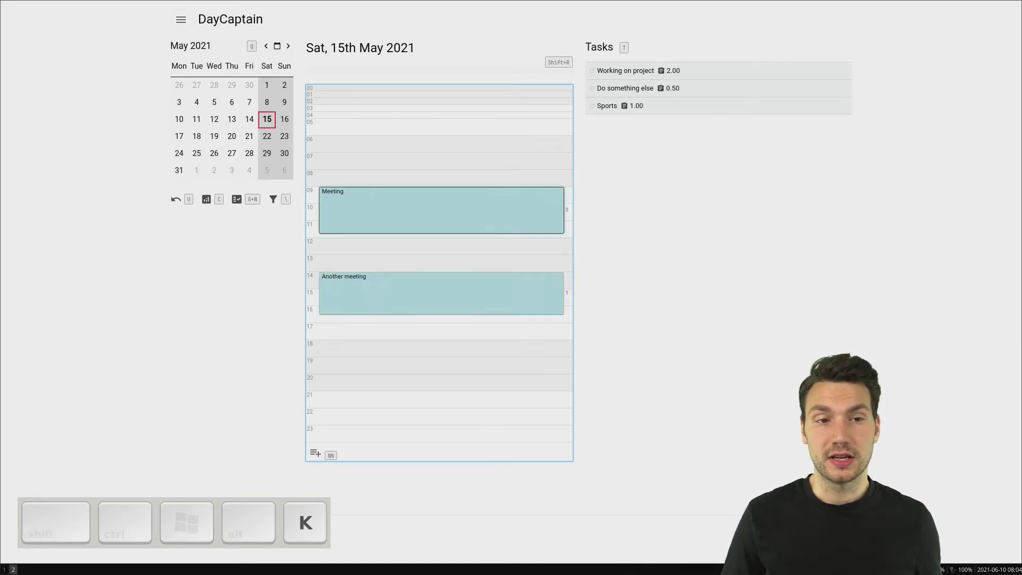
key("j")
key("alt+k")
key("alt+k")
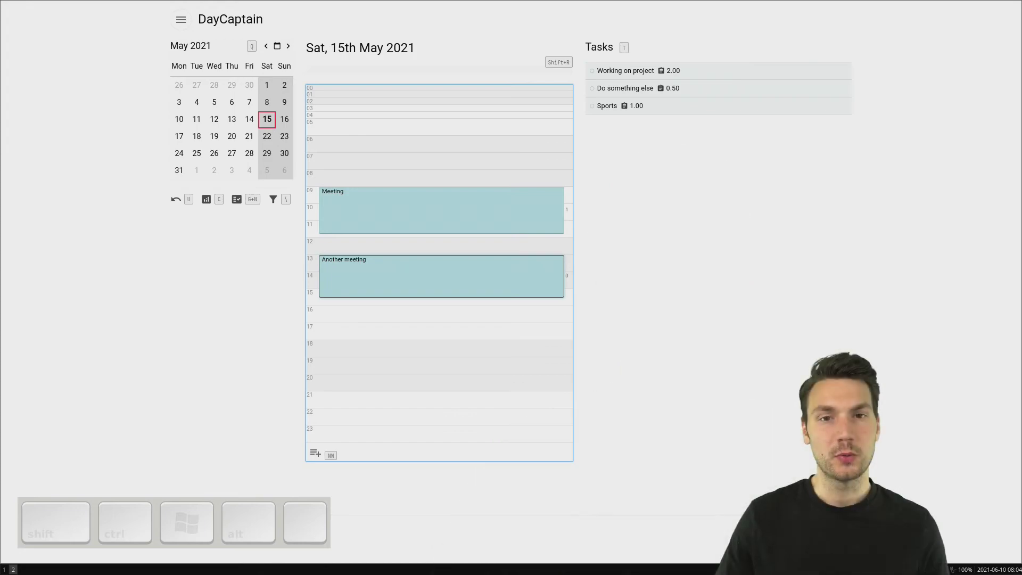
Assign the Working on project task to a time slot from 08:00 to 10:00 on the timeline
key("t")
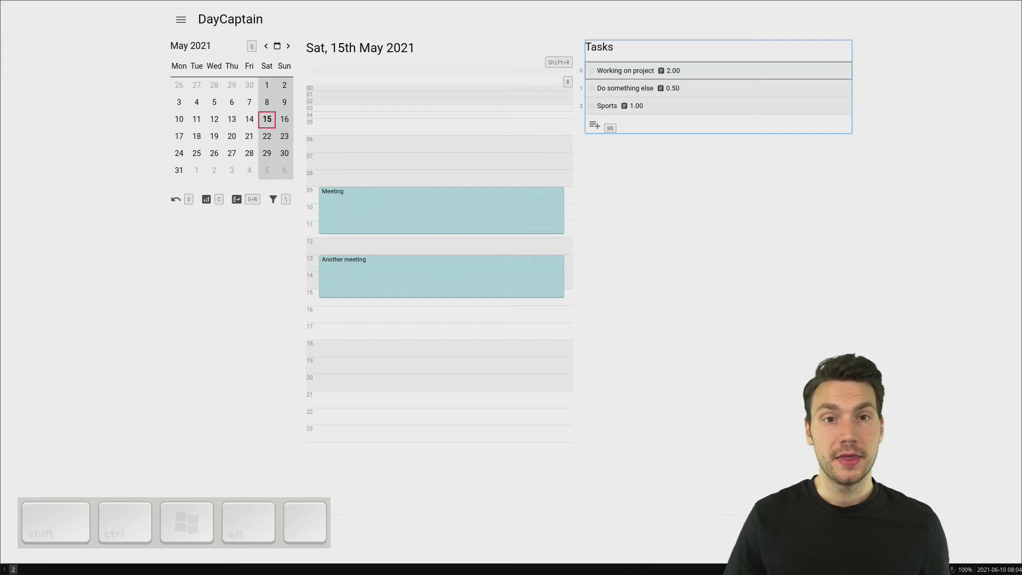
left_click_drag(749, 70, 343, 176)
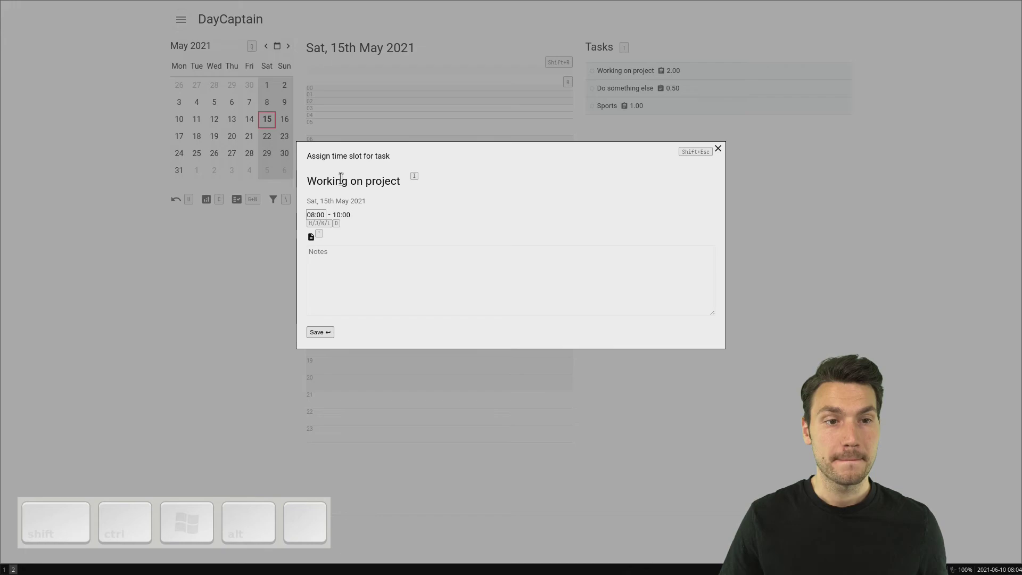
left_click(319, 332)
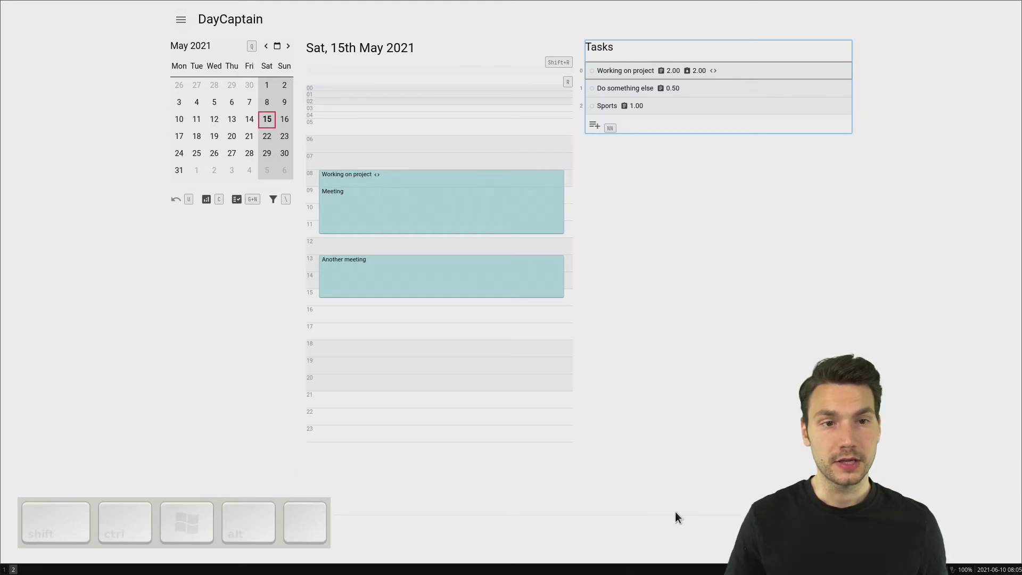
Select the Meeting event on the timeline and move it so that it starts at 11:00
key("r")
key("k")
key("alt+j")
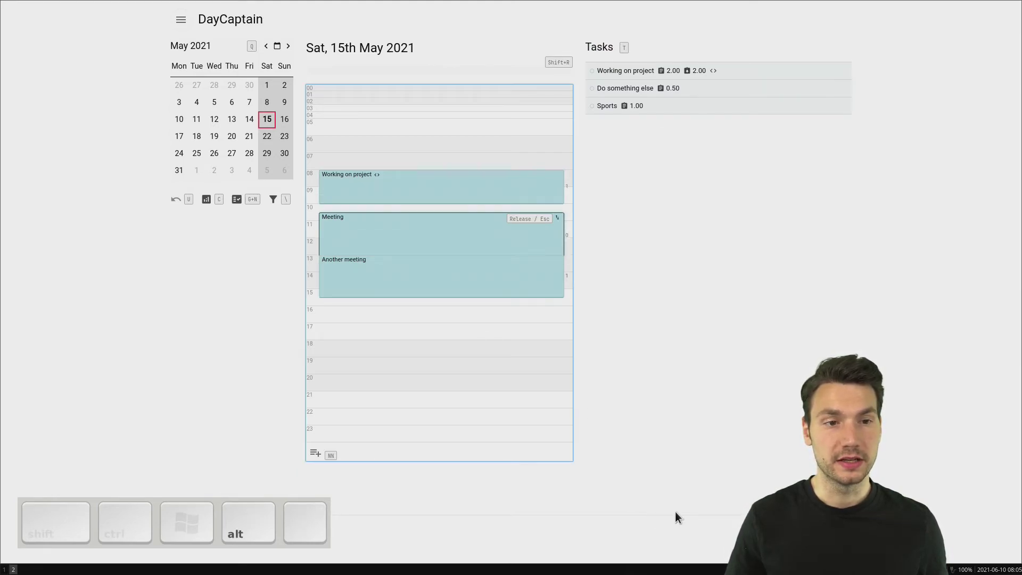
key("alt+j")
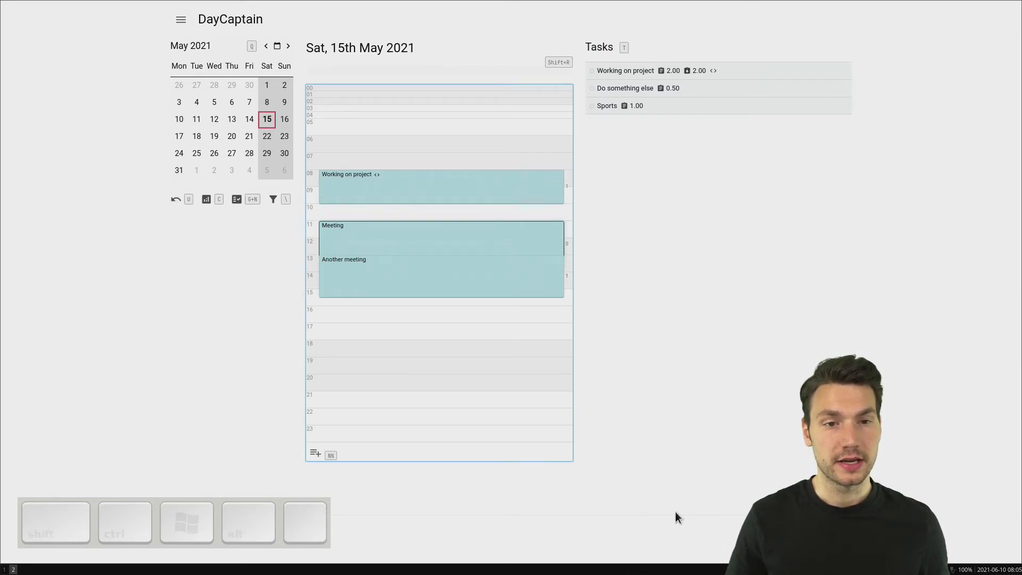
Shorten the Meeting event so that it ends at 12:00
key("shift+k")
key("shift+k")
key("shift+k")
key("shift+k")
key("shift+k")
key("shift+k")
key("shift+k")
key("shift+k")
key("shift+j")
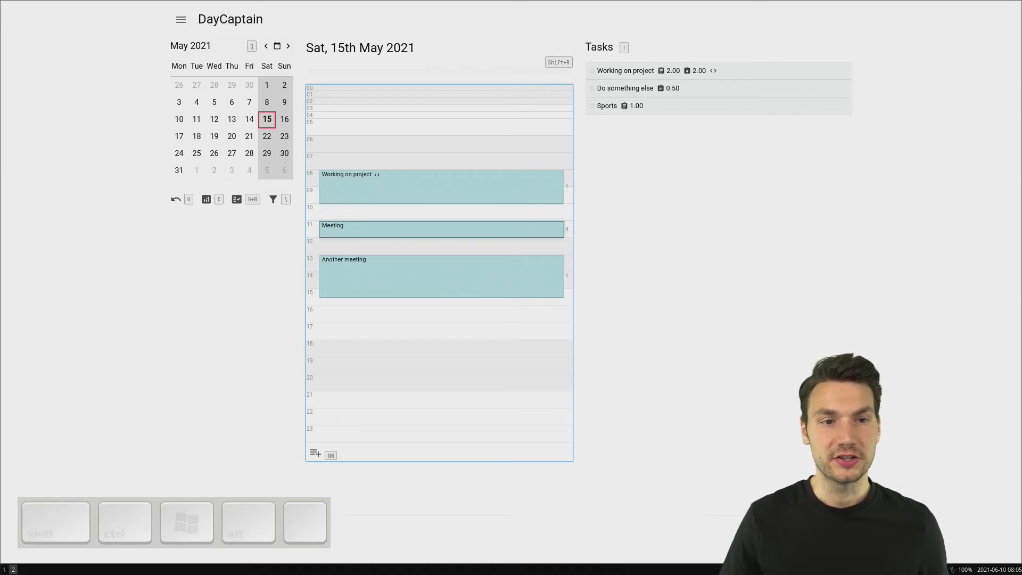
Delete the Working on project event from the timeline
mouse_move(753, 72)
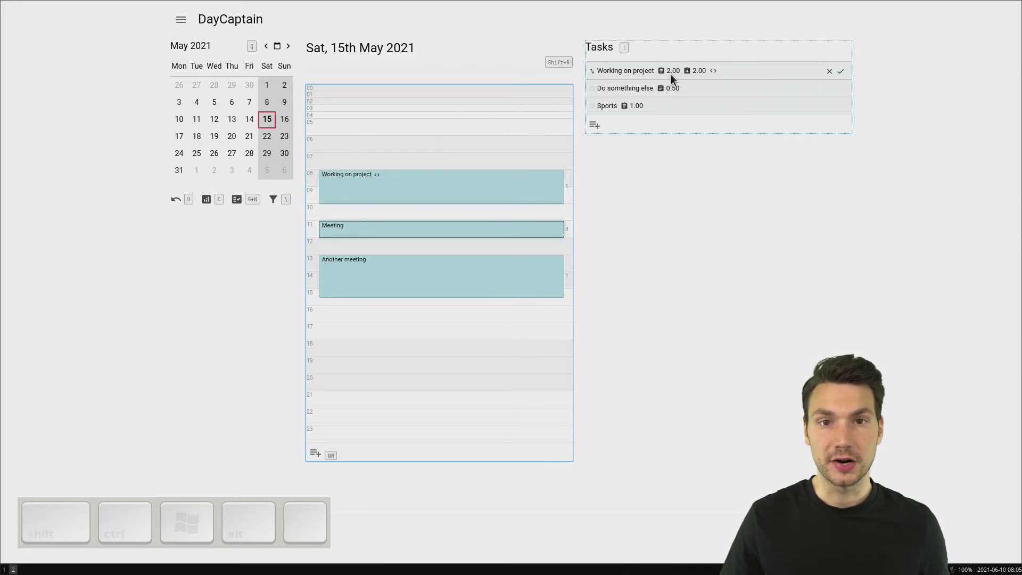
key("t")
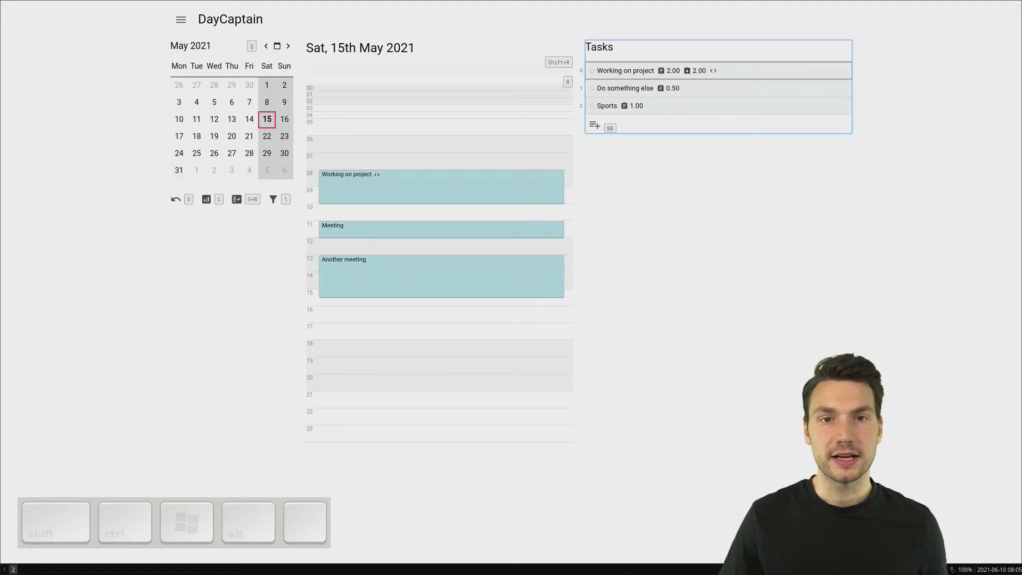
key("r")
key("Up")
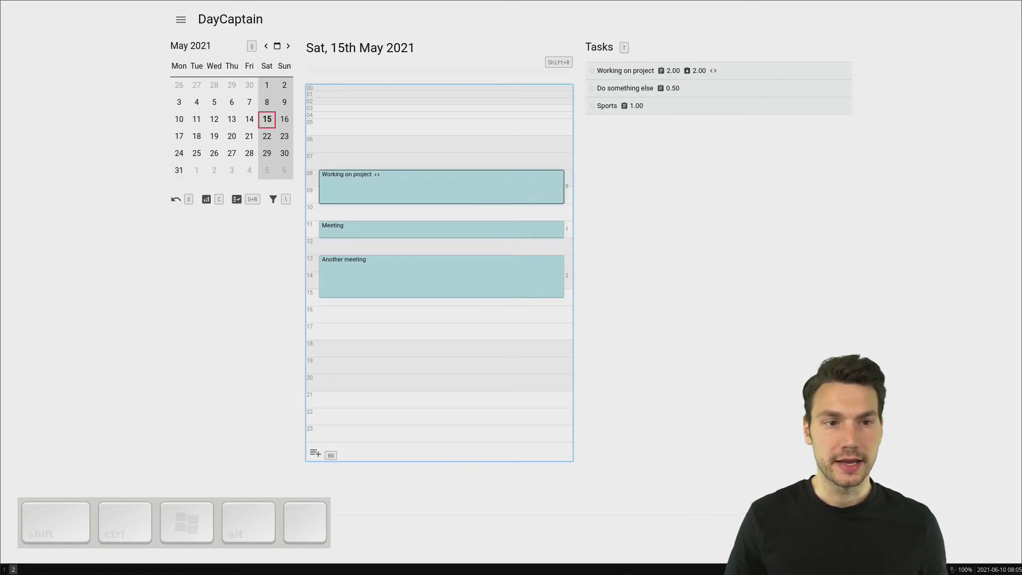
key("Delete")
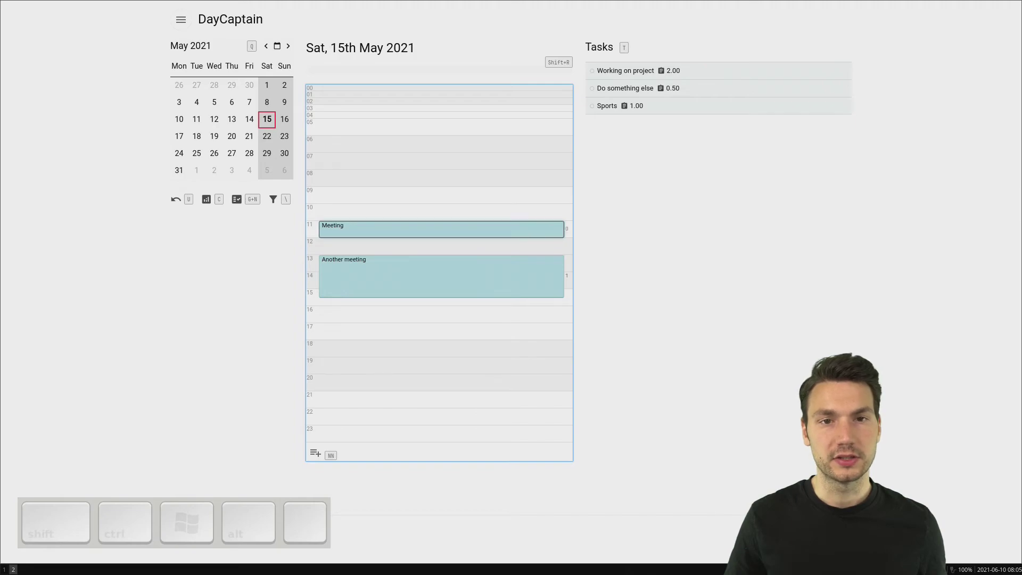
Select the Working on project task and examine the keyboard shortcuts available for tasks
key("t")
key("j")
key("k")
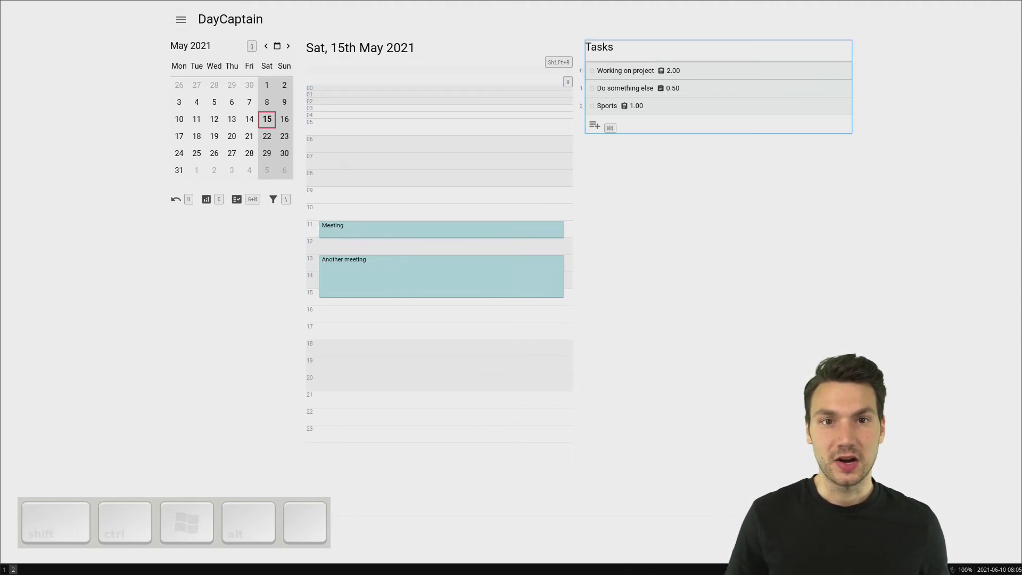
key("shift+slash")
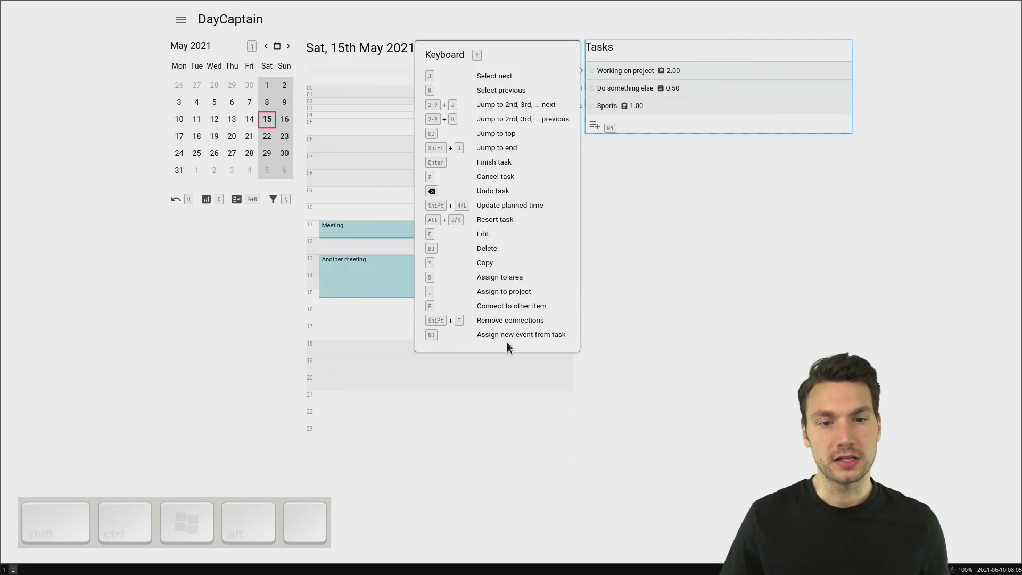
key("shift+slash")
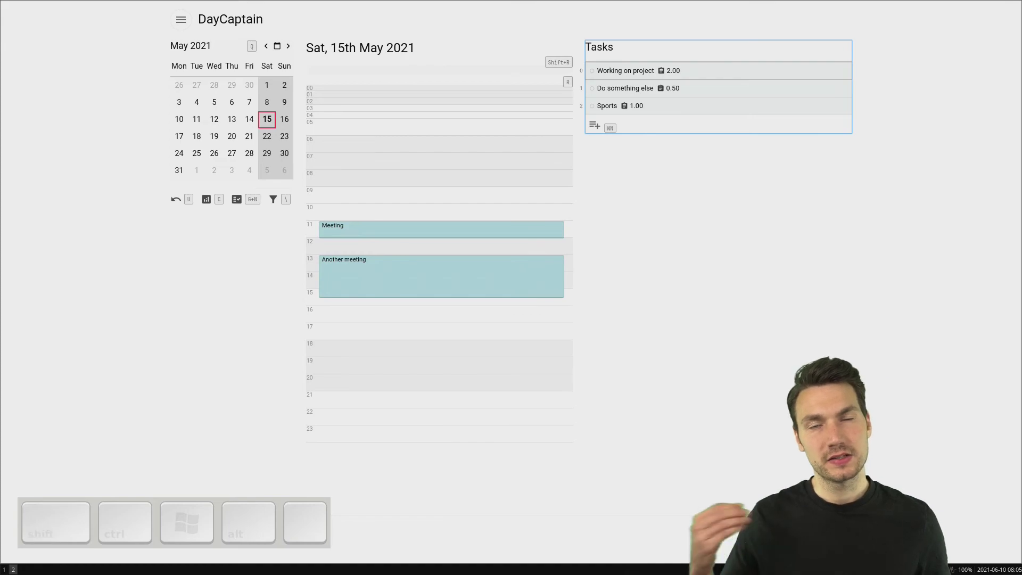
Create an event from the Working on project task, with a time slot from 08:00 to 10:00
key("r")
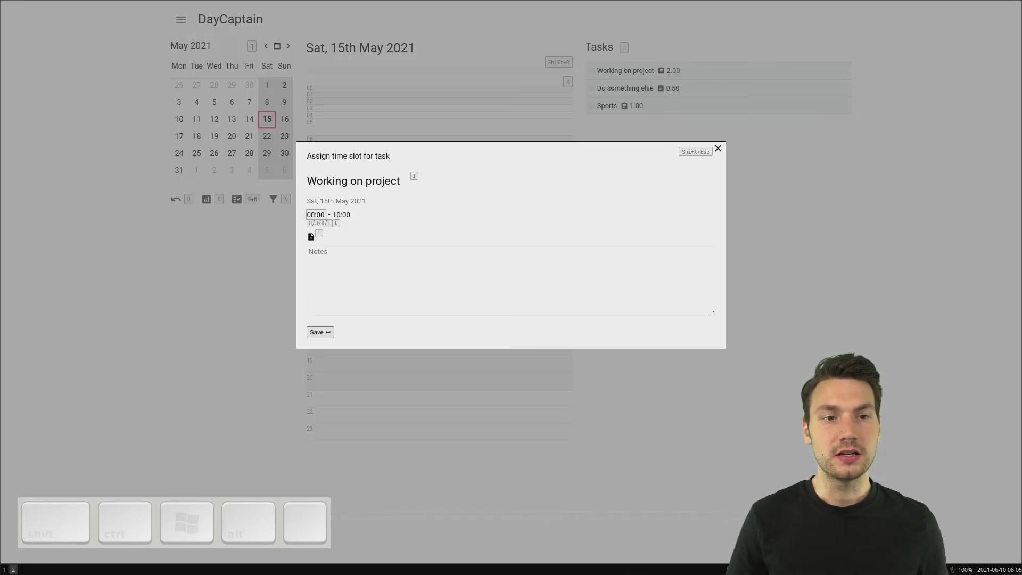
key("j")
key("k")
key("Return")
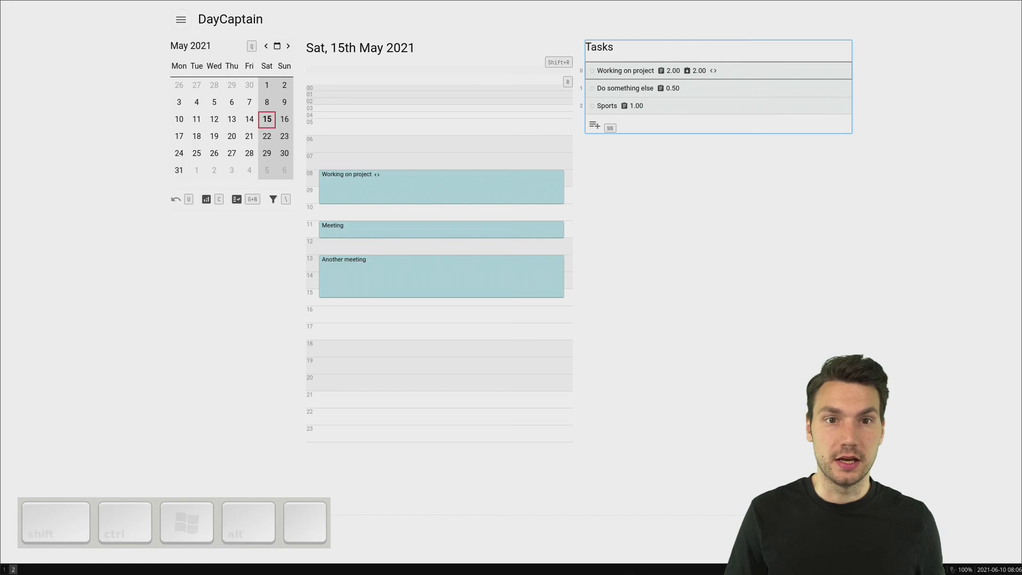
Assign the Sports task to a time slot from 18:00 to 19:00 on Saturday, 15th May 2021
key("j")
key("j")
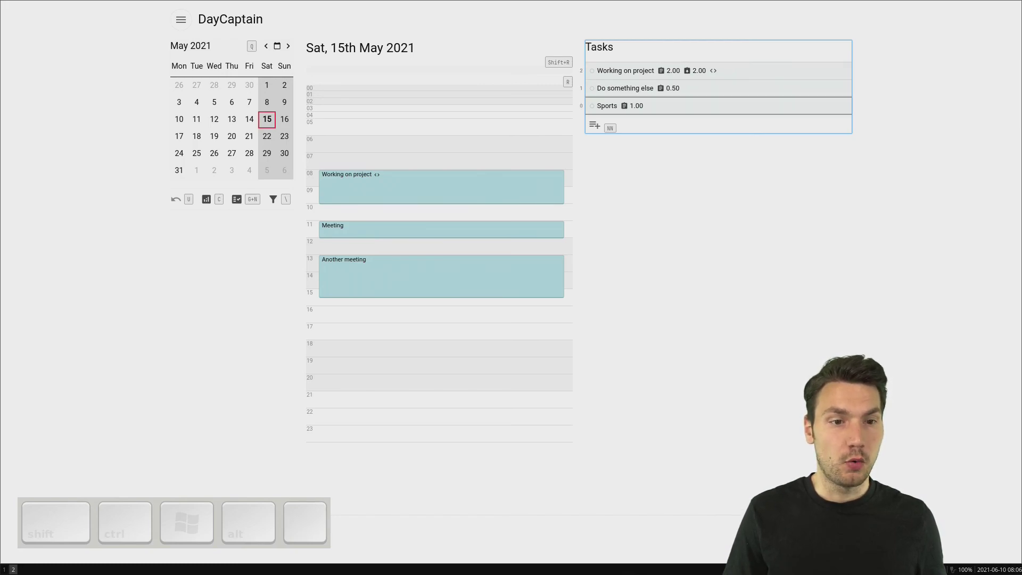
key("a")
key("Escape")
key("j")
key("j")
key("j")
key("j")
key("j")
key("j")
key("j")
key("j")
key("j")
key("j")
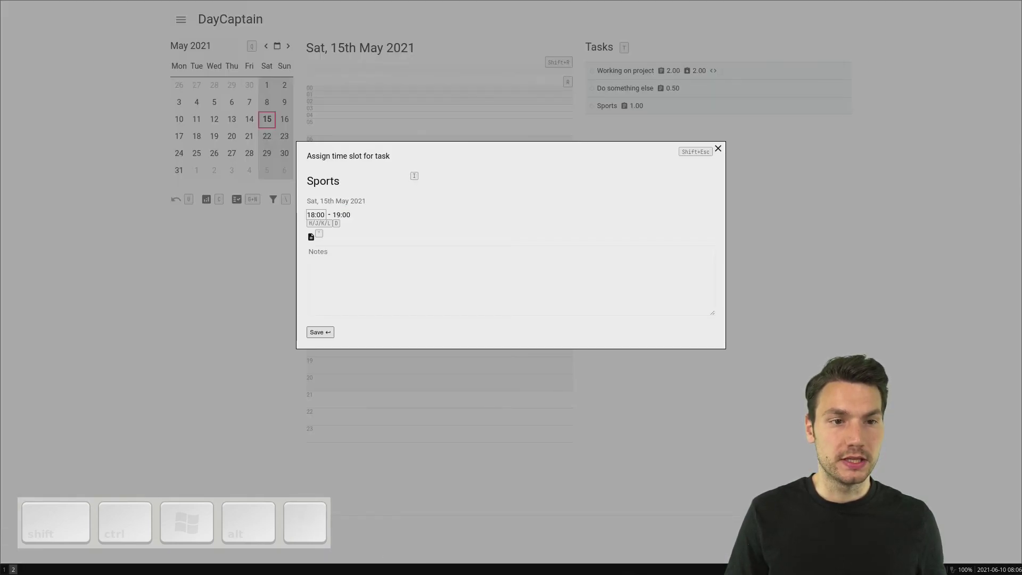
key("Return")
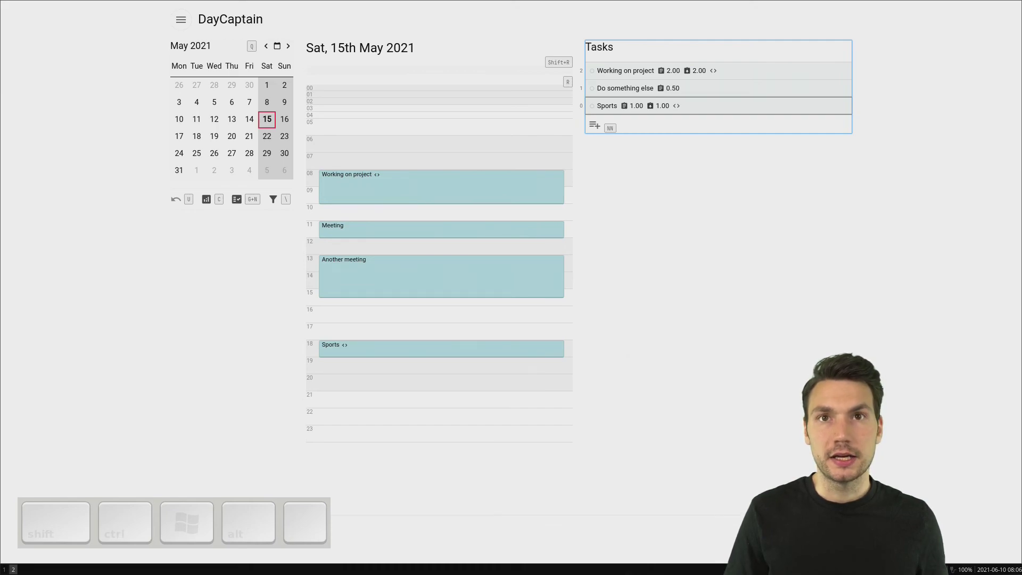